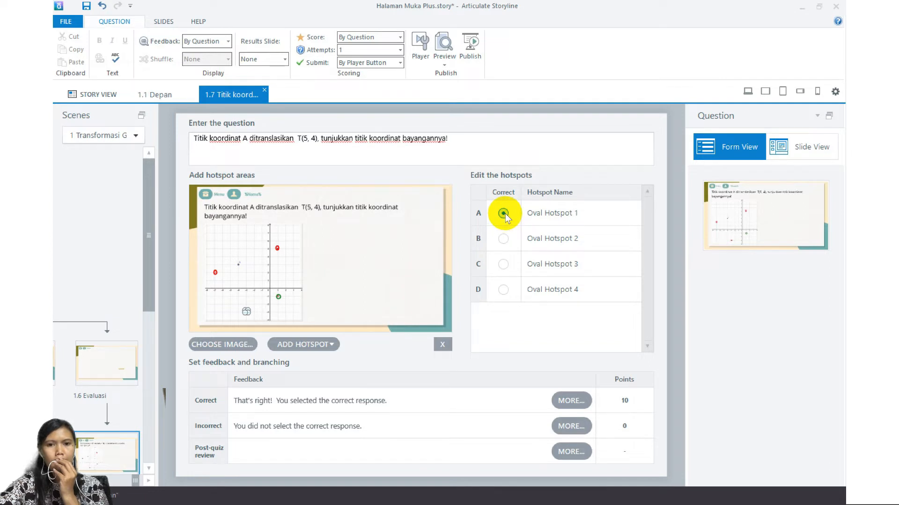
Mark Oval Hotspot 2 as the correct answer and switch the correct answer back to Oval Hotspot 1.
left_click(504, 239)
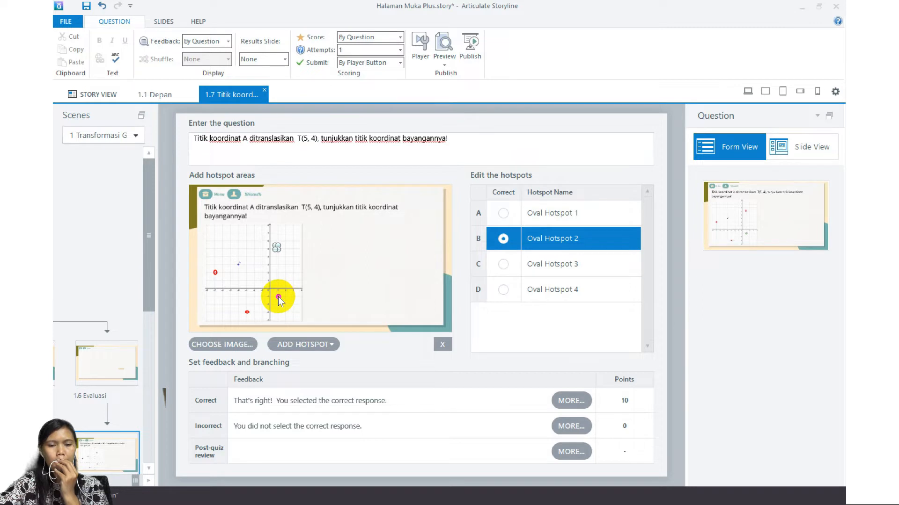
left_click(502, 214)
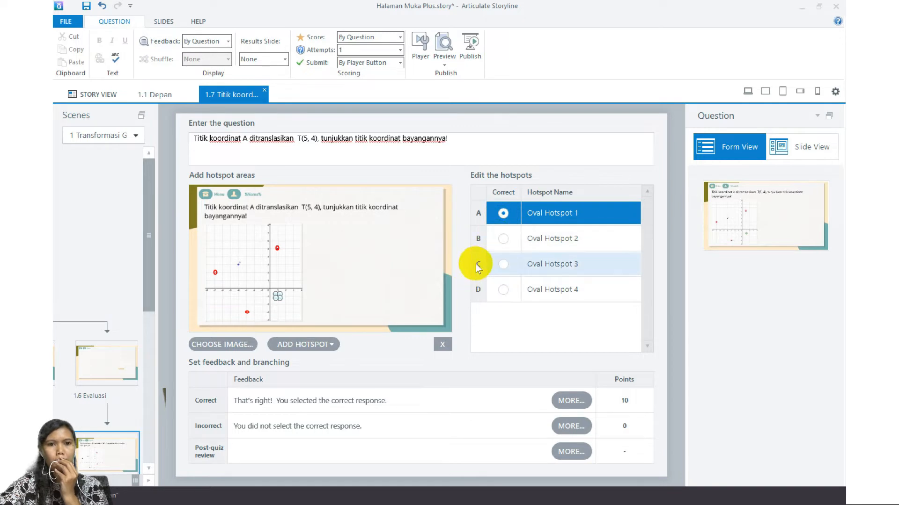
Fine-tune Oval Hotspot 2 on the slide so it sits on the grid point at (1, 5).
left_click(799, 151)
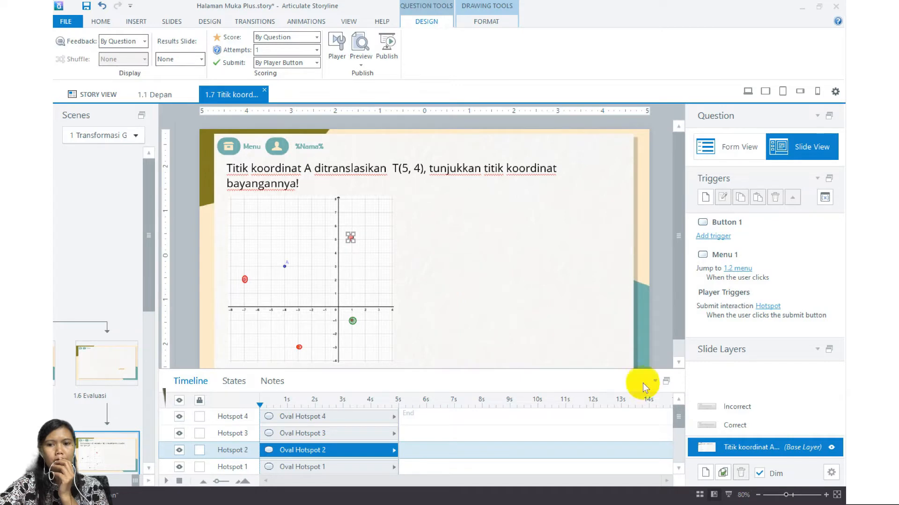
left_click(826, 495)
left_click(826, 496)
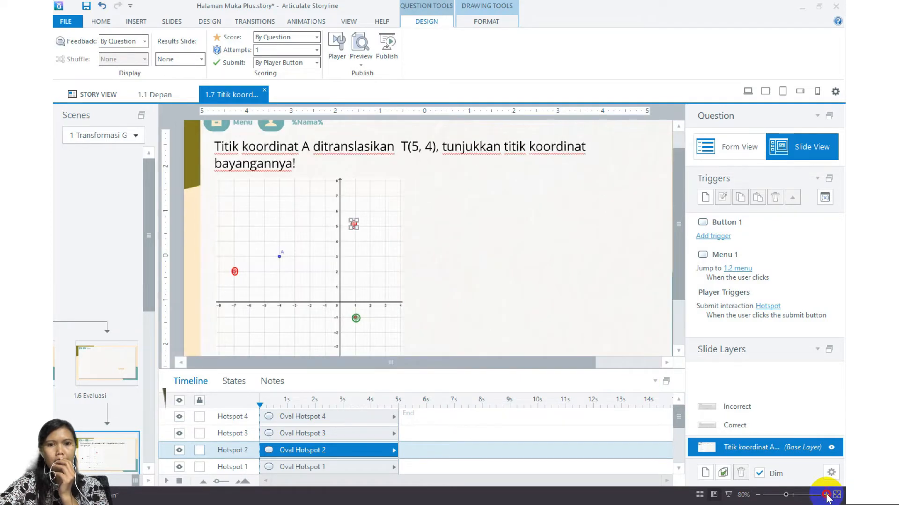
left_click(826, 495)
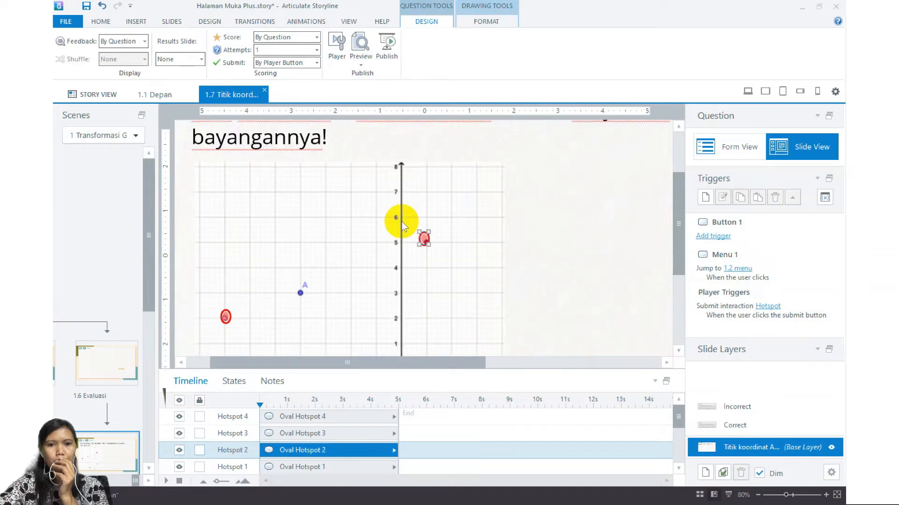
scroll(403, 222, "up", 2)
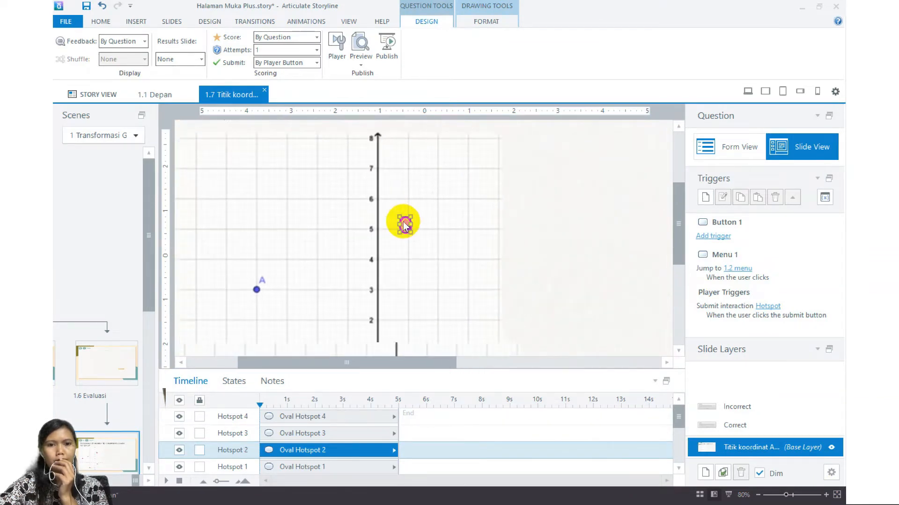
left_click(757, 496)
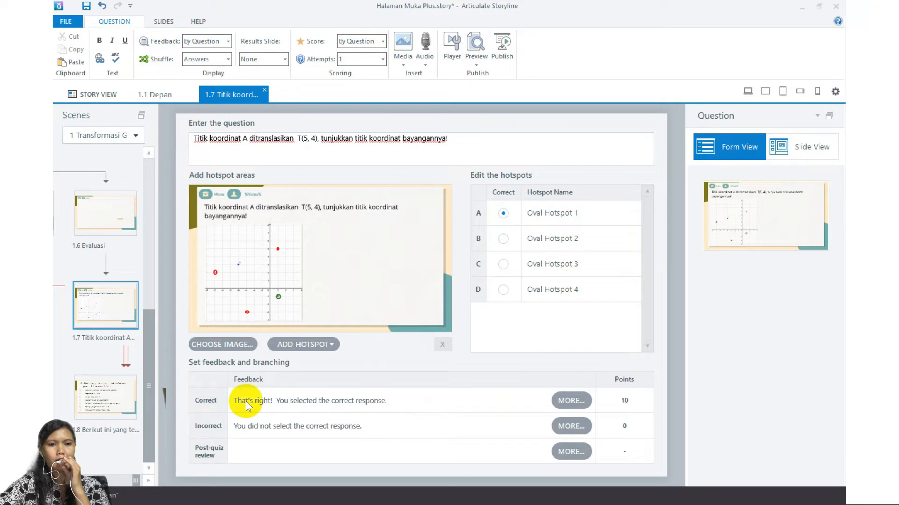
Replace the hotspot question's correct feedback with "Selamat ! Jawabanmu benar".
left_click(212, 403)
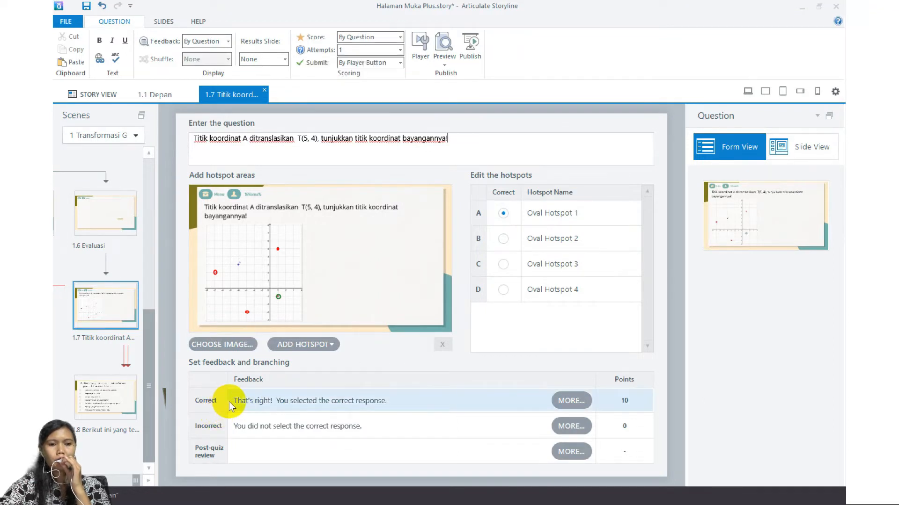
left_click(218, 431)
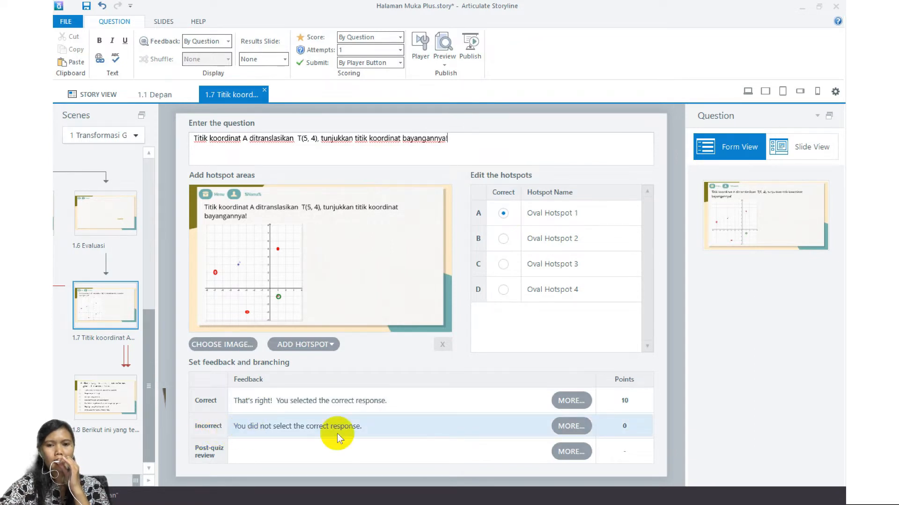
left_click(489, 401)
left_click(484, 400)
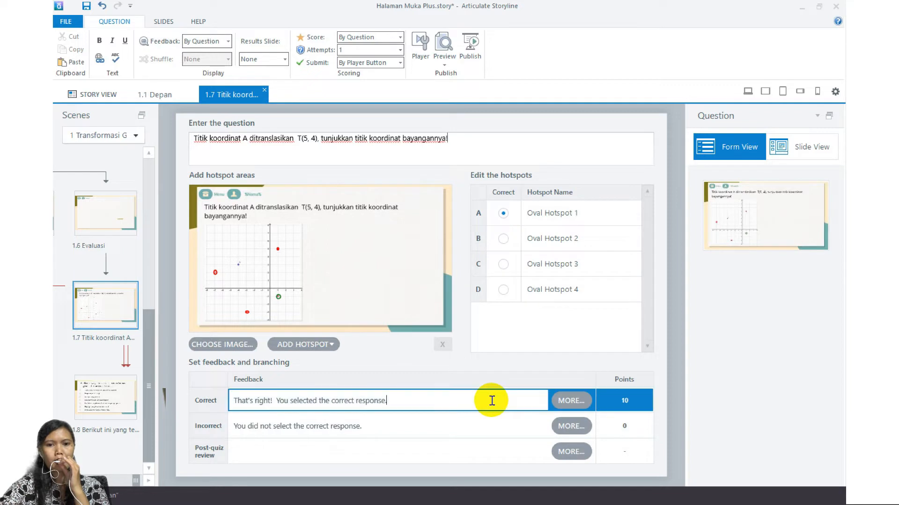
left_click_drag(482, 401, 233, 402)
type("S")
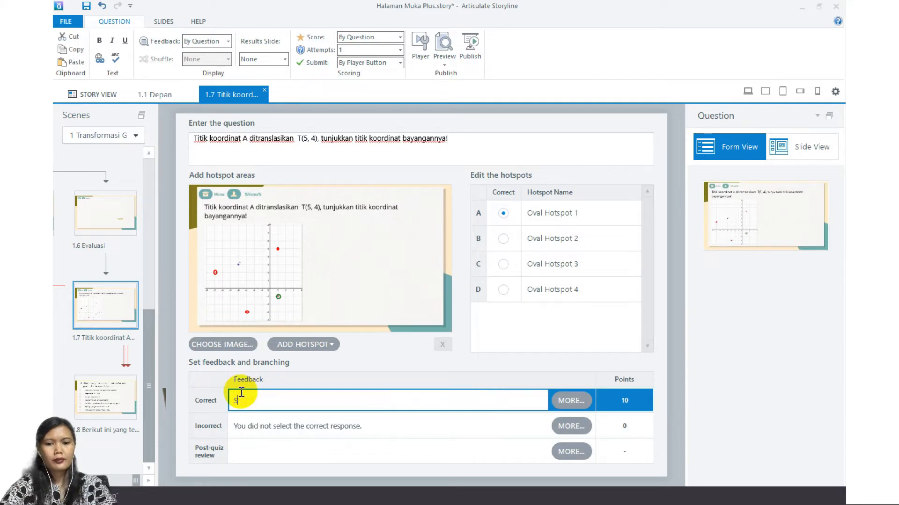
type("elamat ! Jawabanmu benar")
Replace the hotspot question's incorrect feedback with "Mohon maaf, jawabanmu belum tepat".
left_click(254, 424)
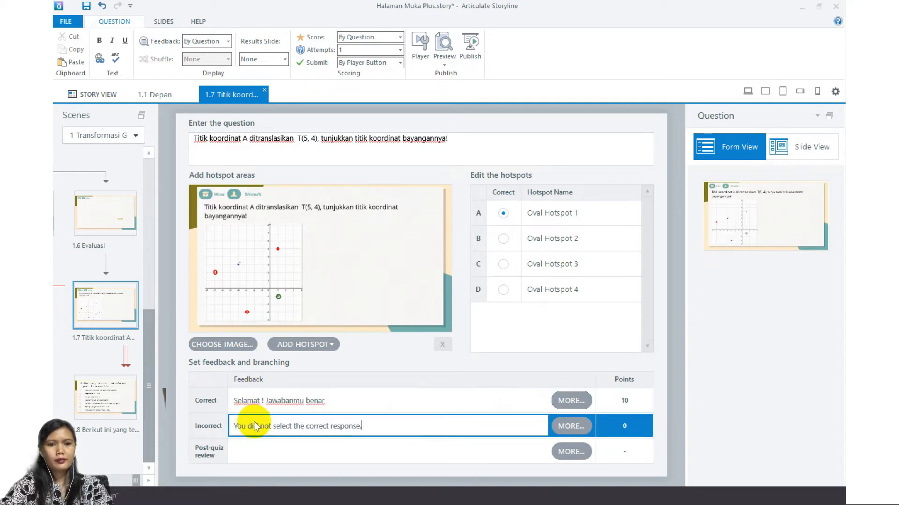
left_click_drag(379, 426, 223, 427)
type("Mohon maaf")
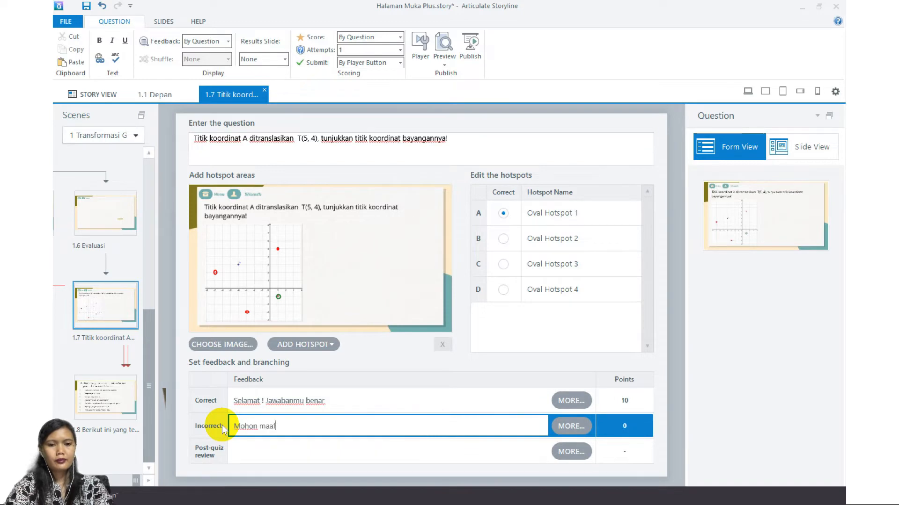
type(", jawabanmu belum tepat")
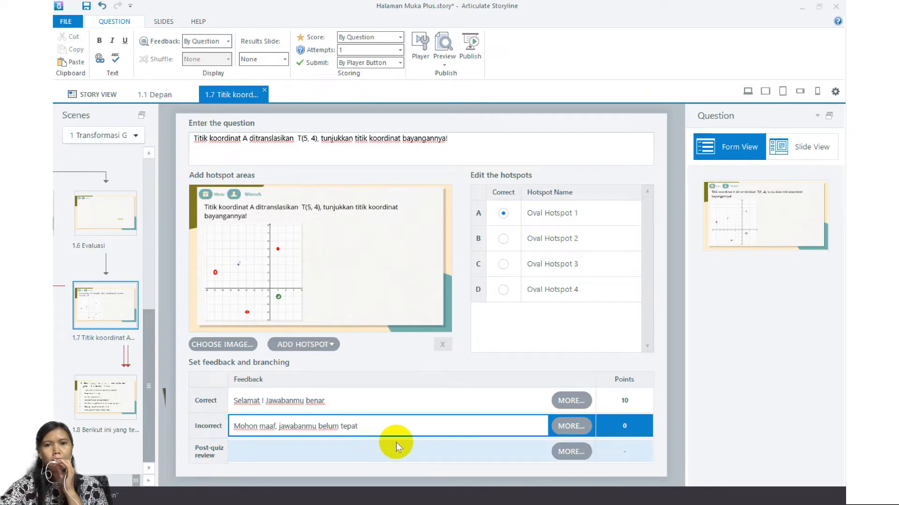
Insert a graded Multiple Response question slide after slide 1.7.
left_click(807, 150)
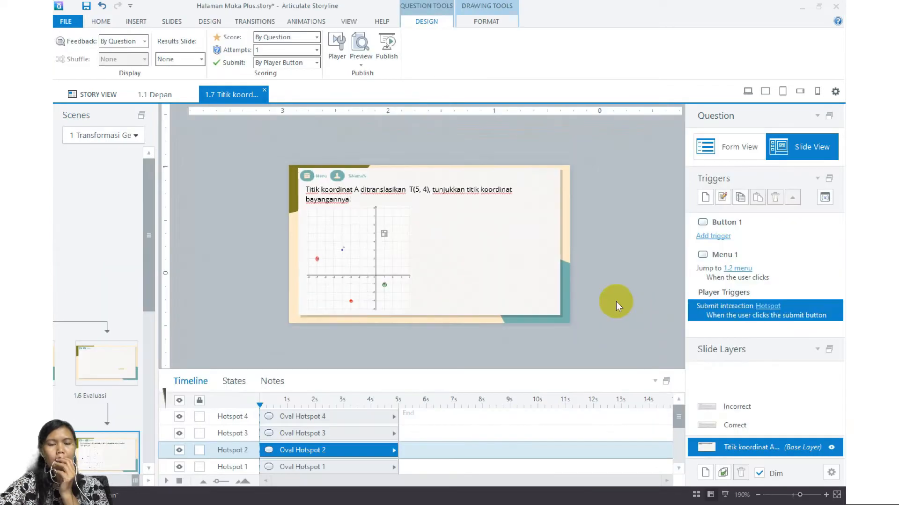
left_click(187, 333)
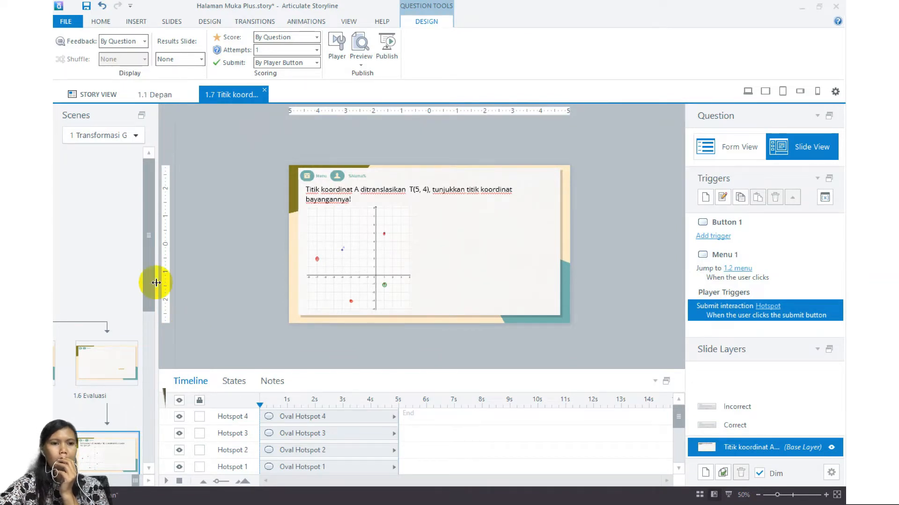
scroll(156, 283, "down", 1)
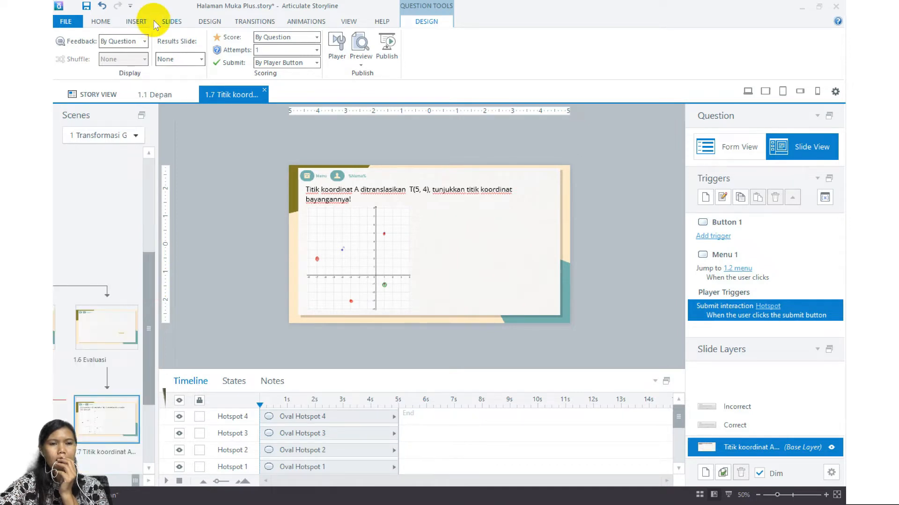
left_click(178, 22)
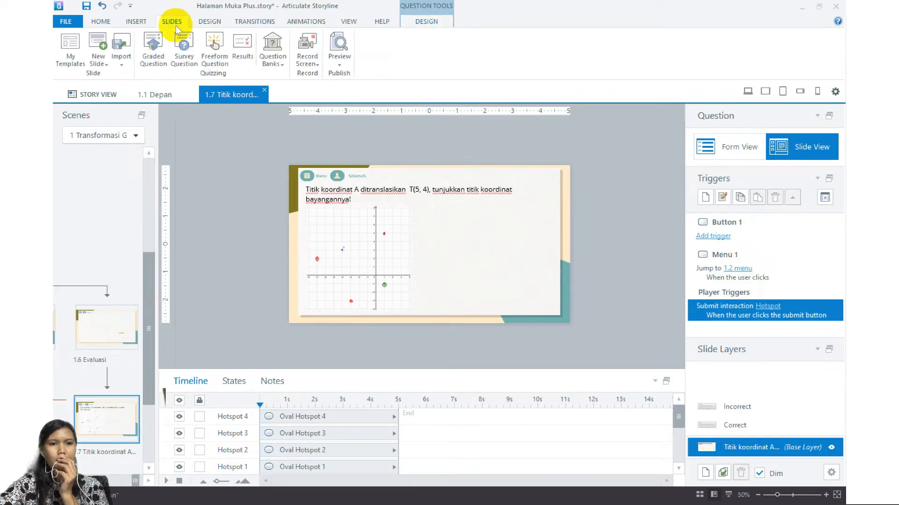
left_click(153, 47)
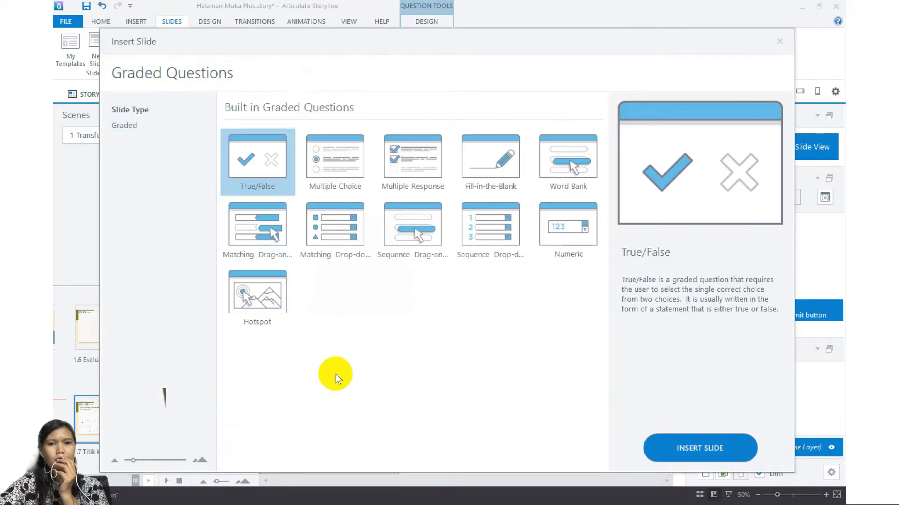
left_click(429, 157)
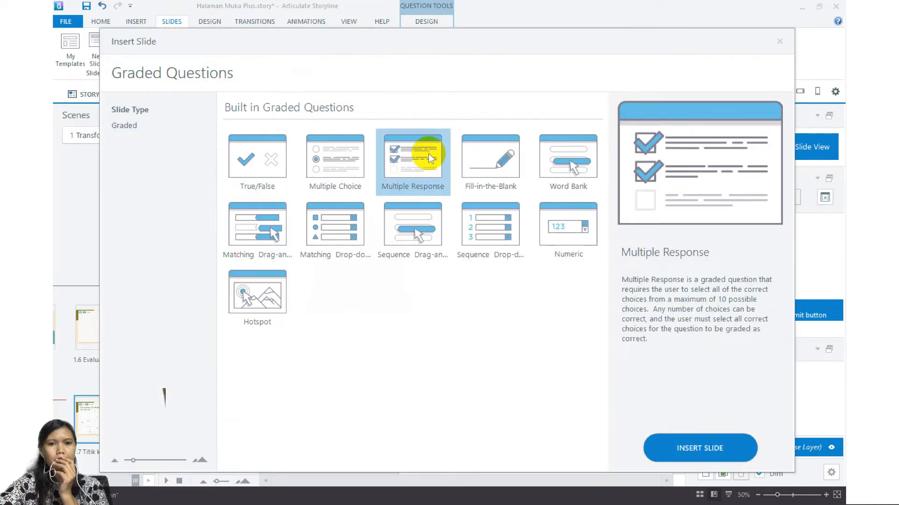
left_click(702, 447)
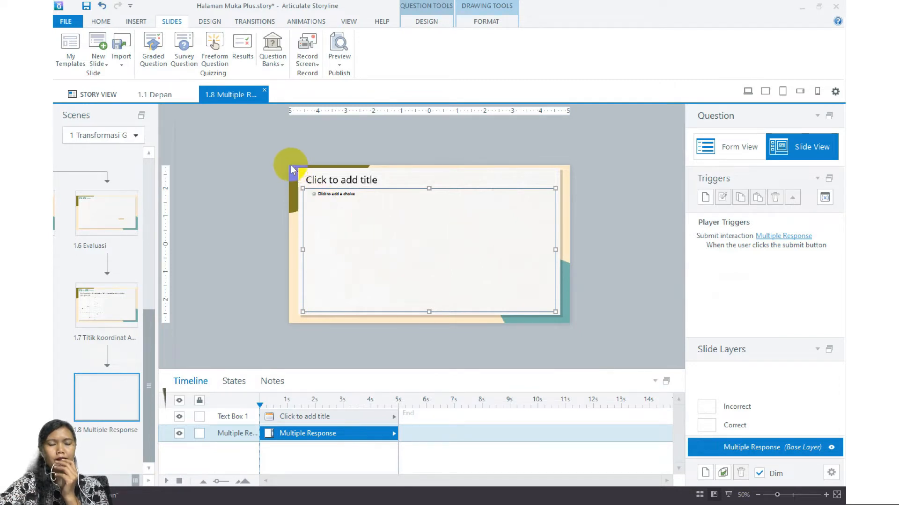
Enter the question "Berikut ini yang termasuk dalam transformasi geometri - translasi adalah . . . ." with seven choices, from "Kereta api yang melaju" to "Pergerakan Pion".
double_click(393, 242)
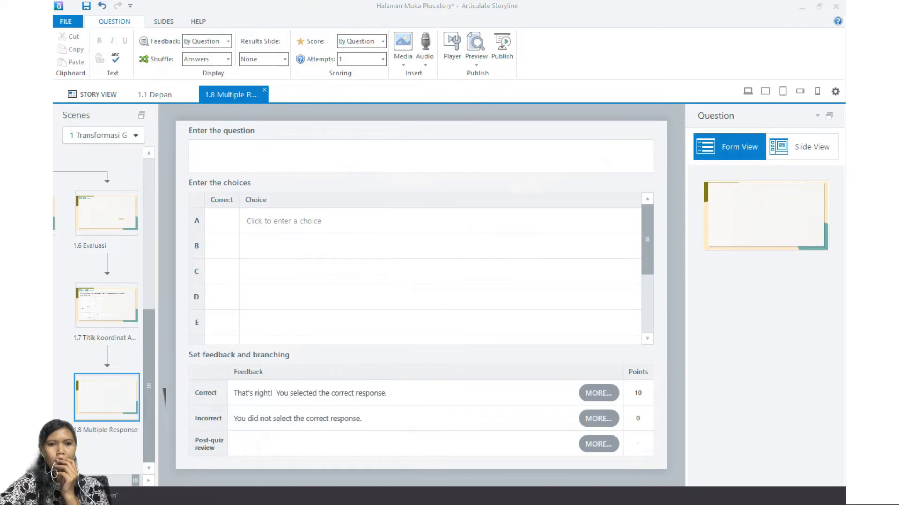
key("alt+Tab")
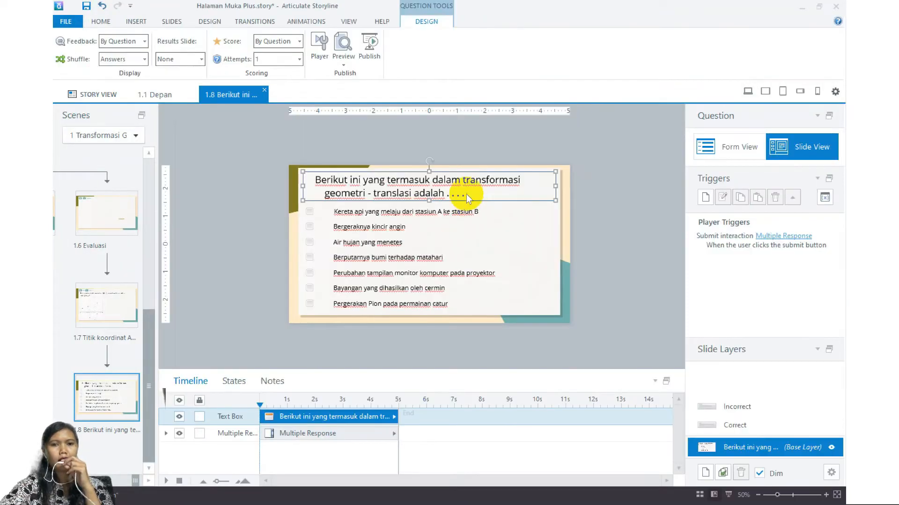
Reduce the font size of the whole question title on the Multiple Response slide to 20.
left_click(467, 196)
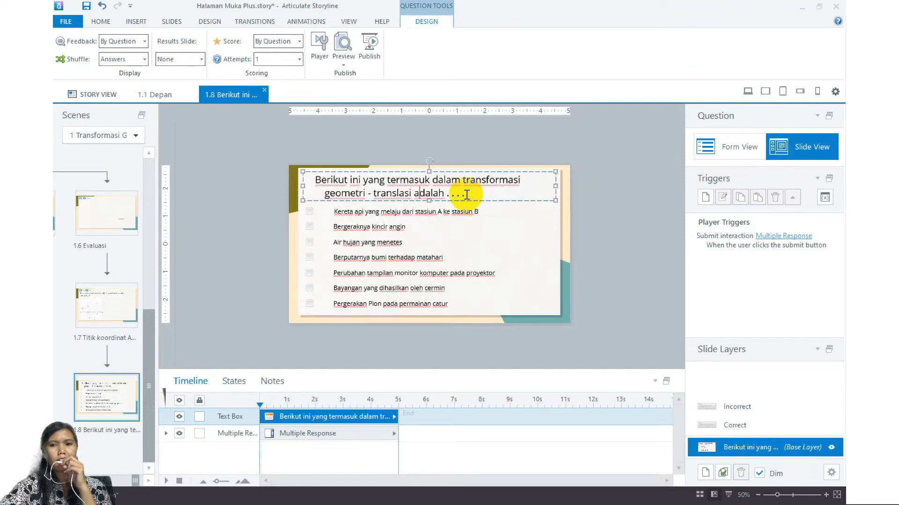
left_click(475, 191)
left_click_drag(475, 192, 311, 176)
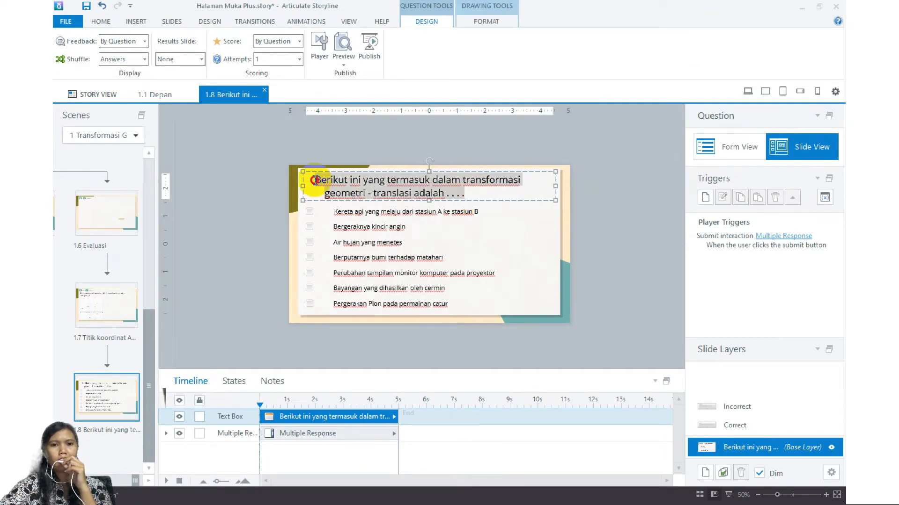
left_click(103, 22)
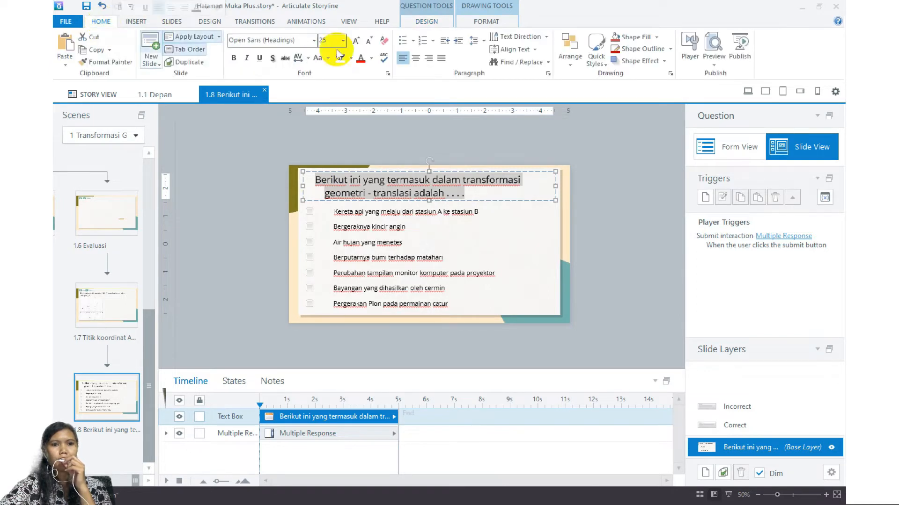
left_click(369, 42)
left_click(369, 42)
left_click(369, 42)
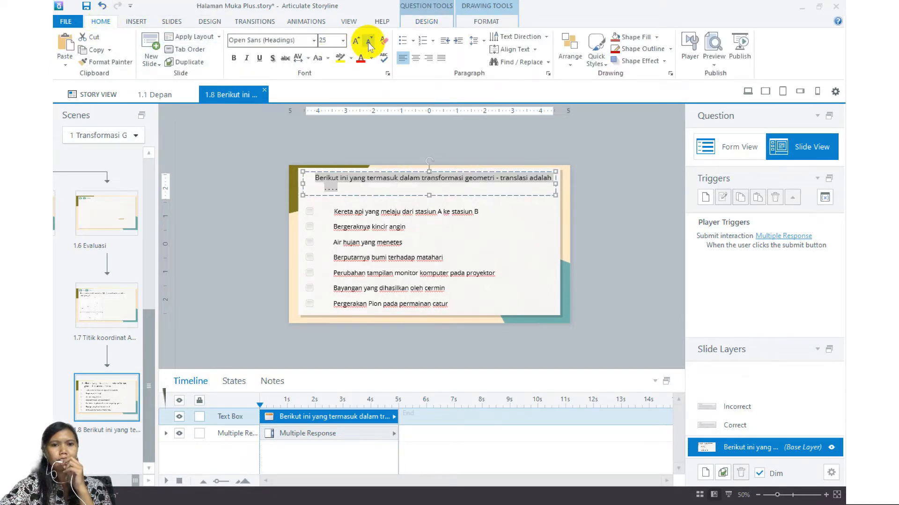
left_click(369, 43)
left_click(355, 41)
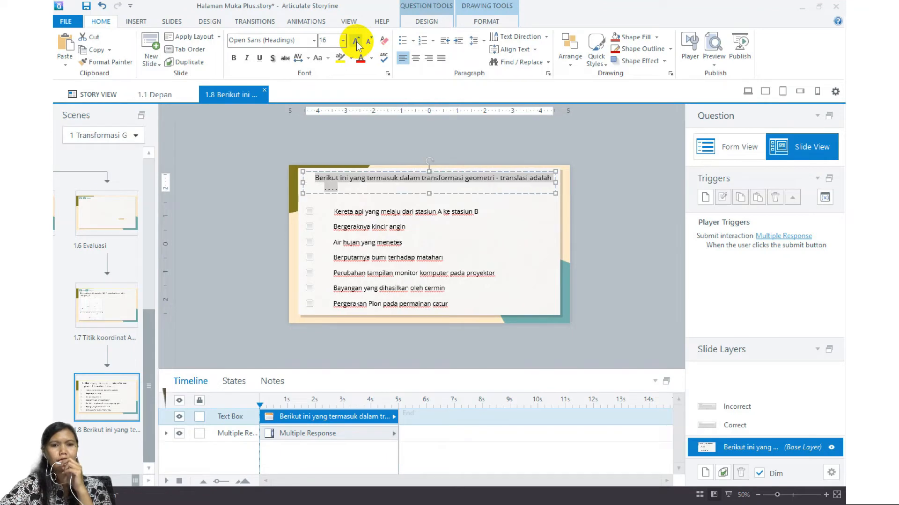
left_click(356, 41)
Align the first line of the question title with its second line, and shift the title and choices box lower on the slide.
left_click(319, 180)
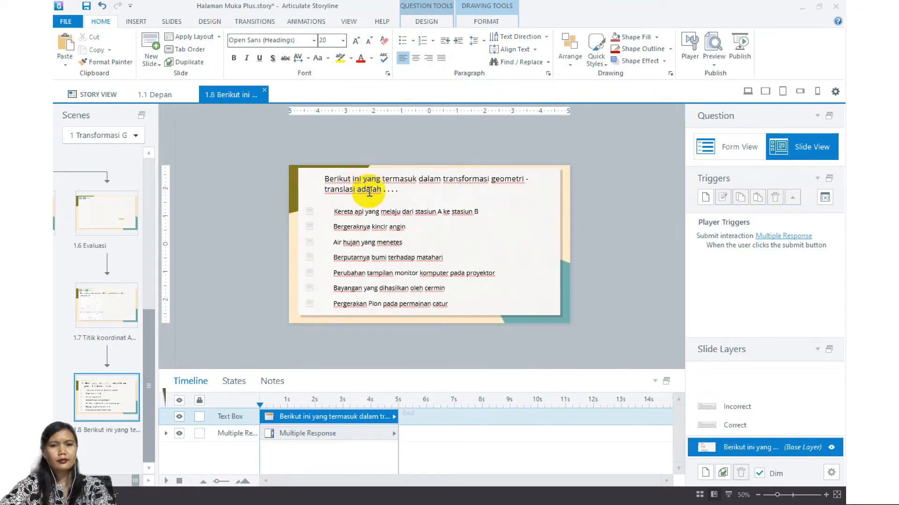
left_click(369, 191)
left_click(249, 209)
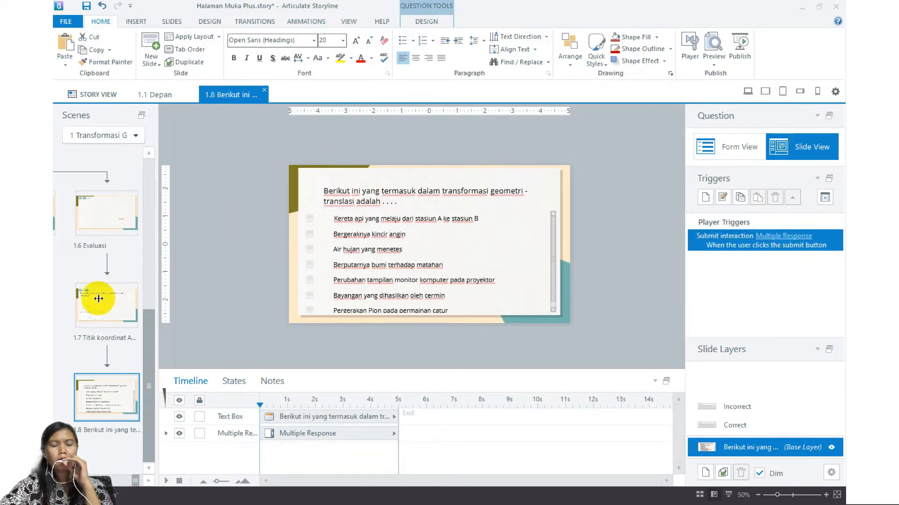
Copy the Menu and %Nama% header elements from slide 1.7 onto the Multiple Response slide 1.8.
left_click(126, 306)
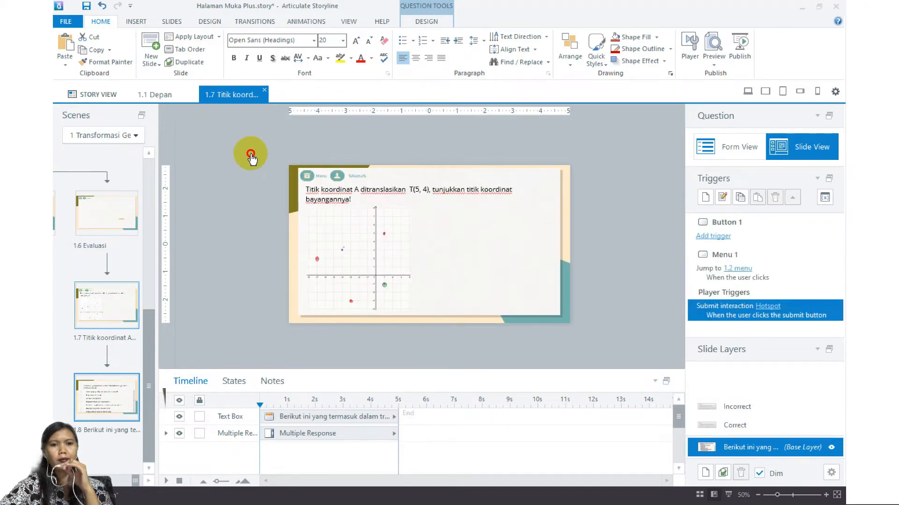
key("Down")
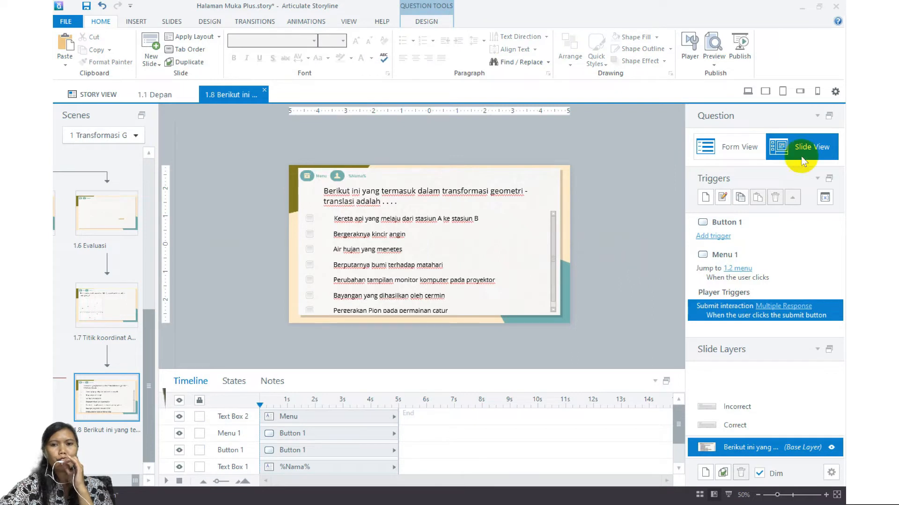
Examine the Multiple Response question's choices, correct-answer boxes and feedback in its form view, and return to the slide.
left_click(738, 148)
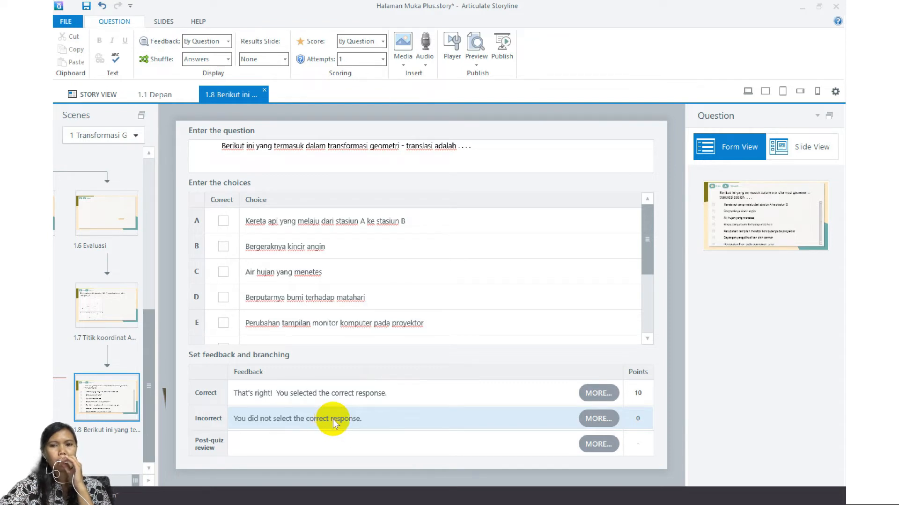
left_click(778, 147)
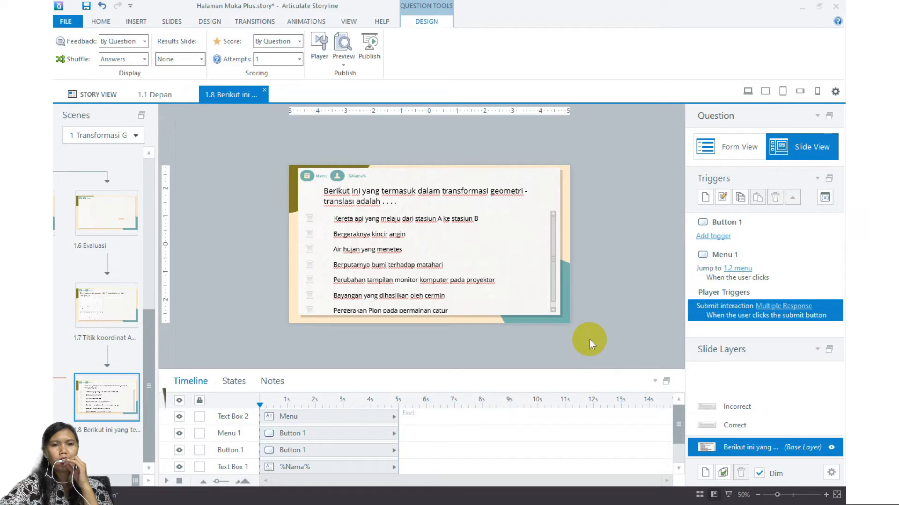
left_click(132, 23)
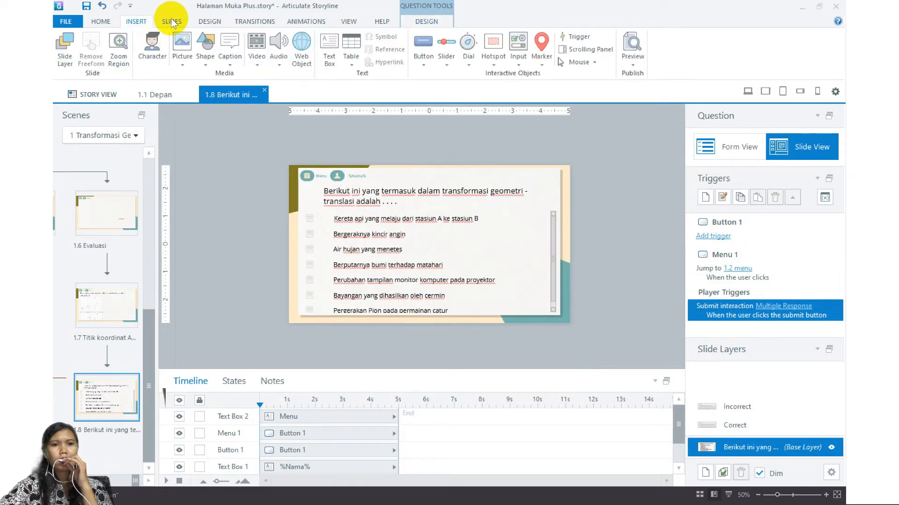
Insert a graded Multiple Choice question slide after slide 1.8.
left_click(173, 22)
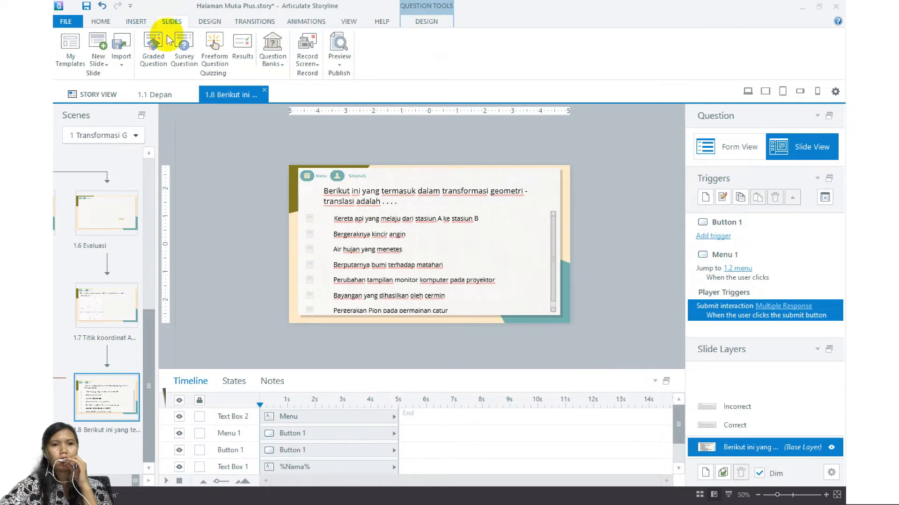
left_click(155, 62)
left_click(332, 171)
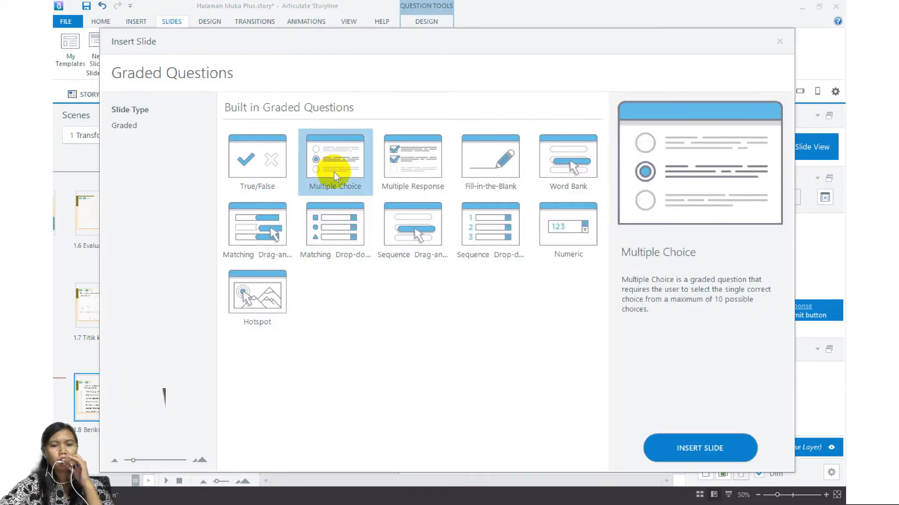
left_click(695, 449)
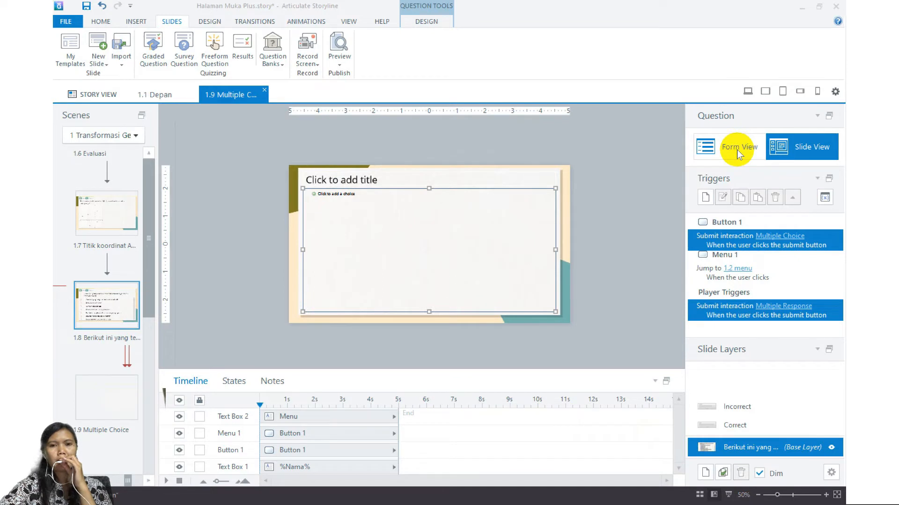
Enter the question "Tentukan hasil bayangan titik A(3,5) oleh translasi T(-2,4)" in the Multiple Choice slide's form view.
left_click(751, 147)
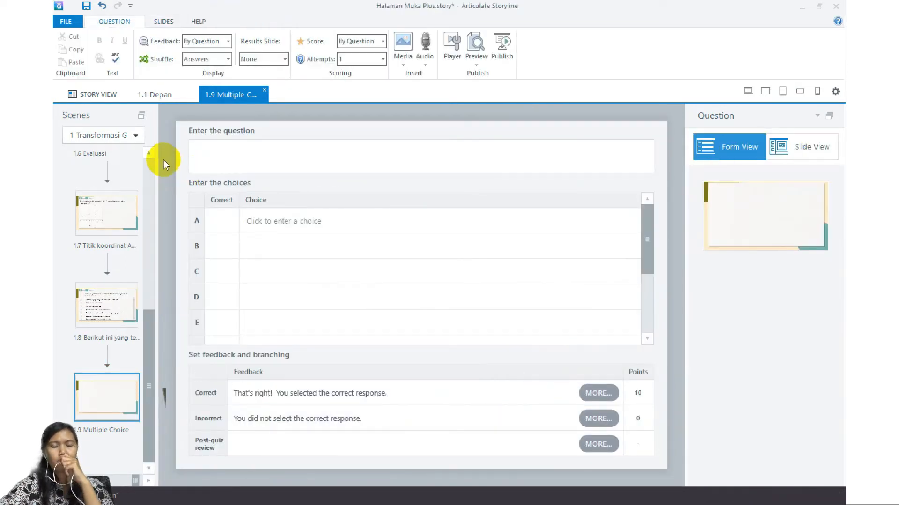
left_click(212, 150)
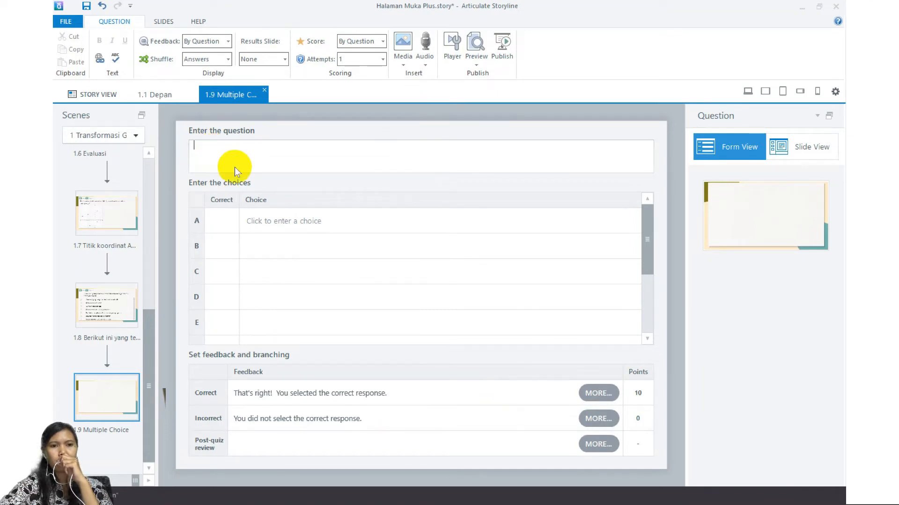
type("Tentukan hasil bayangan titik A(3,5) oleh translasi T(-2,4)")
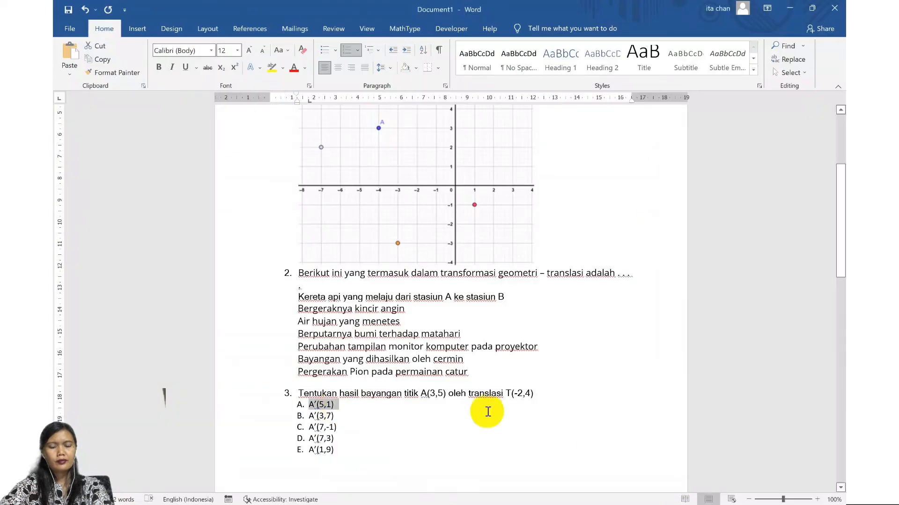
Fill in choices A to E as A'(5,1), A'(3,7), A'(7,-1), A'(7,3) and A'(1,9), and mark choice E as correct.
left_click(271, 222)
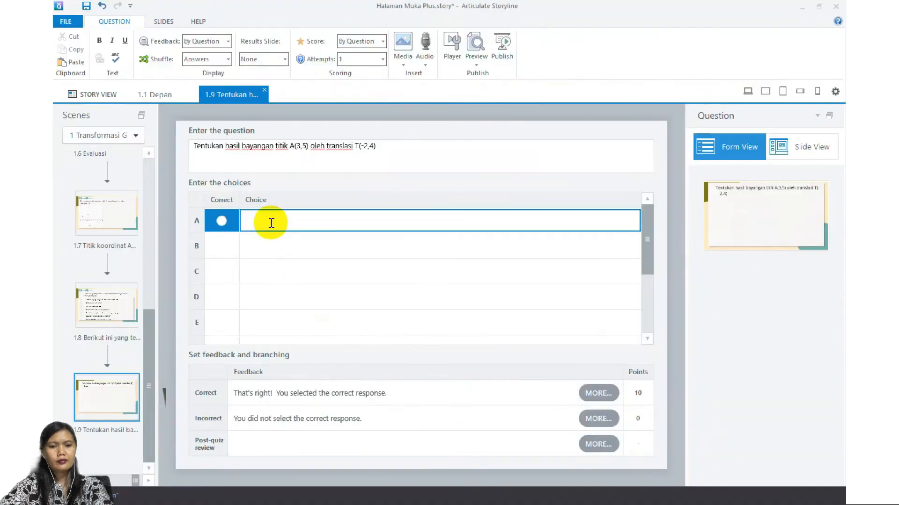
type("A’(5,1)")
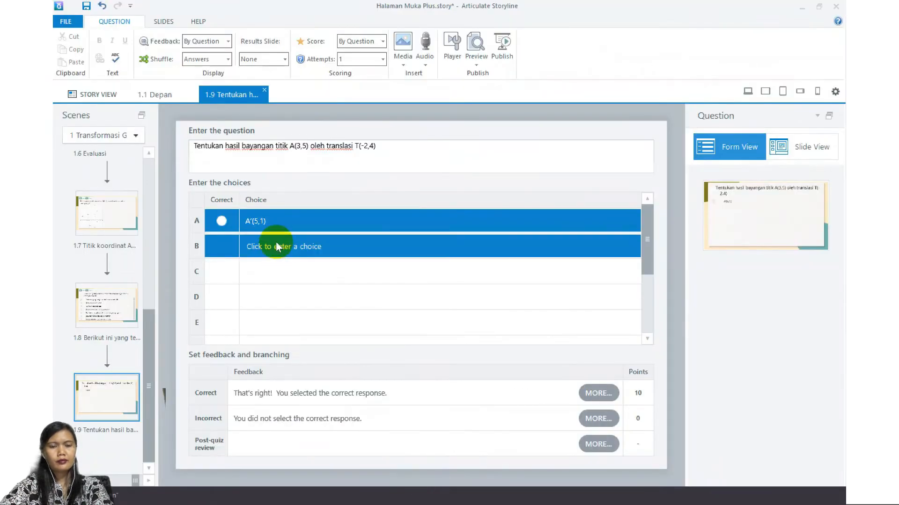
left_click(274, 246)
type("A'(3,7)")
left_click(296, 271)
type("A'(7,-1)")
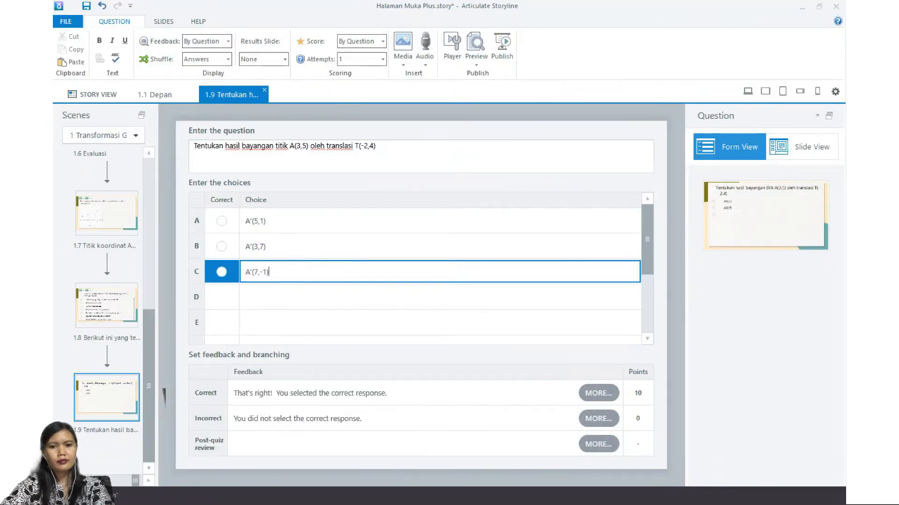
left_click(272, 297)
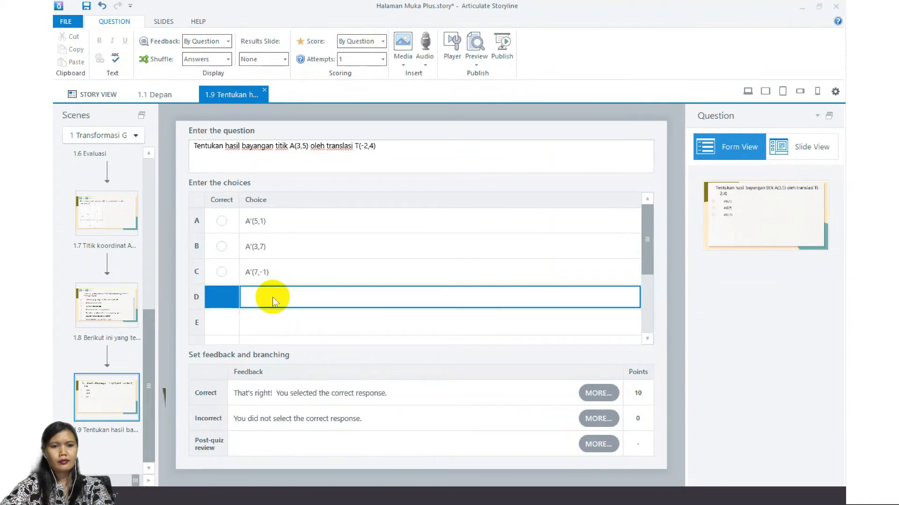
type("A'(7,3)")
left_click(308, 322)
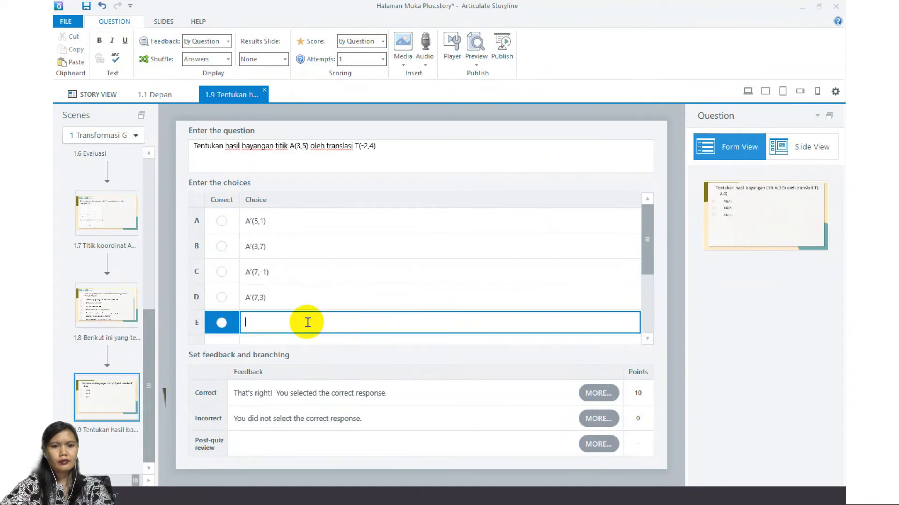
type("A'(1,9)")
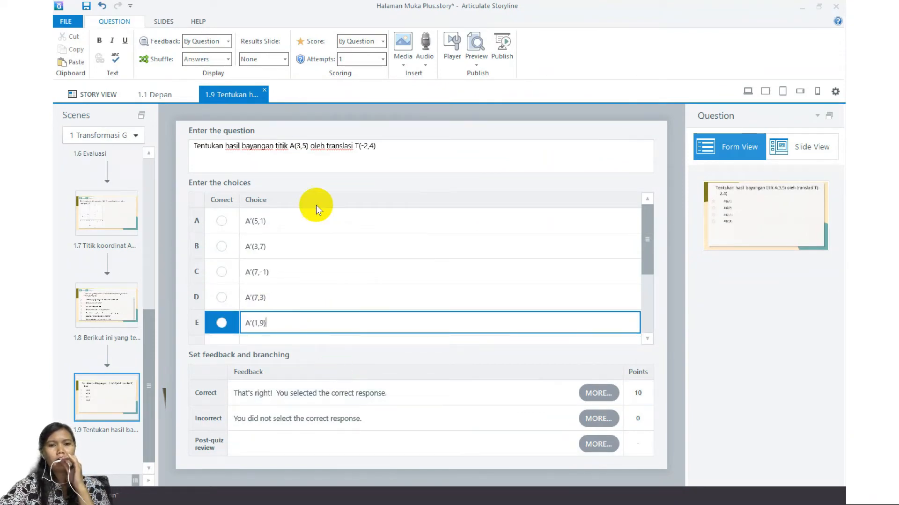
left_click(315, 184)
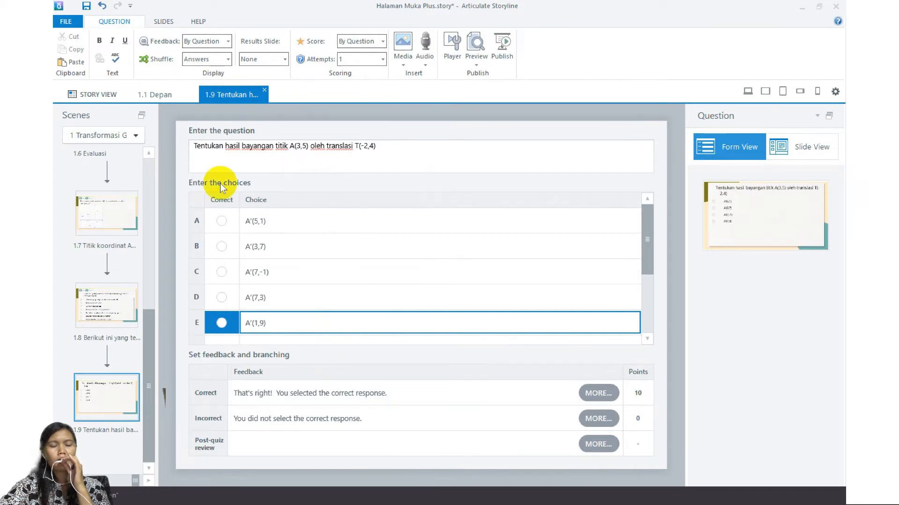
left_click(222, 328)
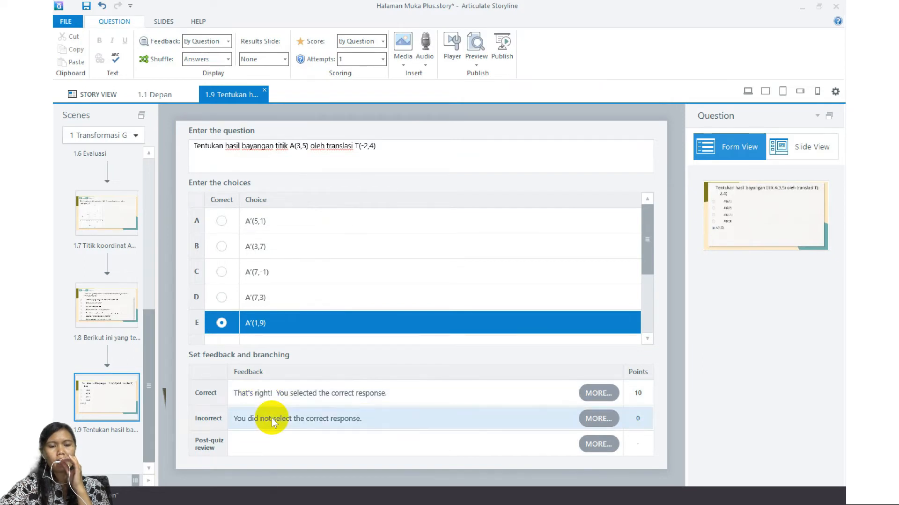
Review the correct and incorrect feedback texts, and try 11 points for the correct answer before restoring 10.
left_click(277, 393)
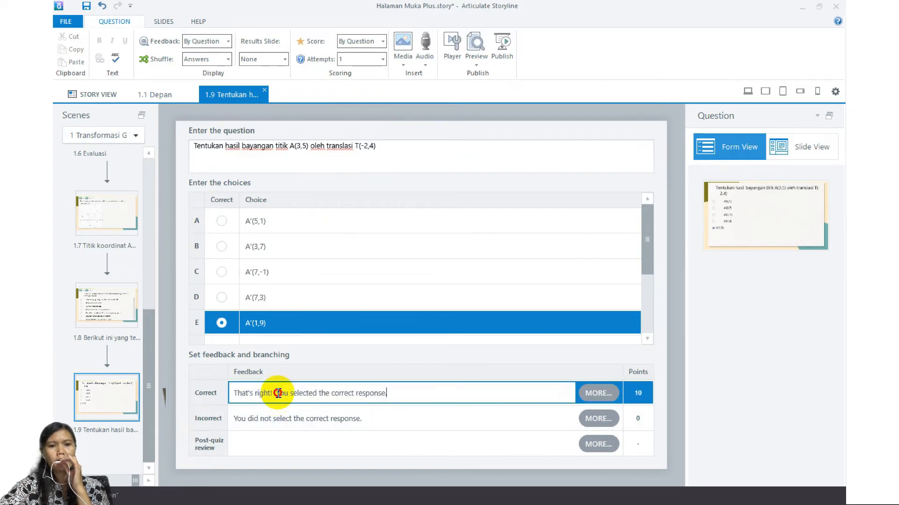
left_click(326, 419)
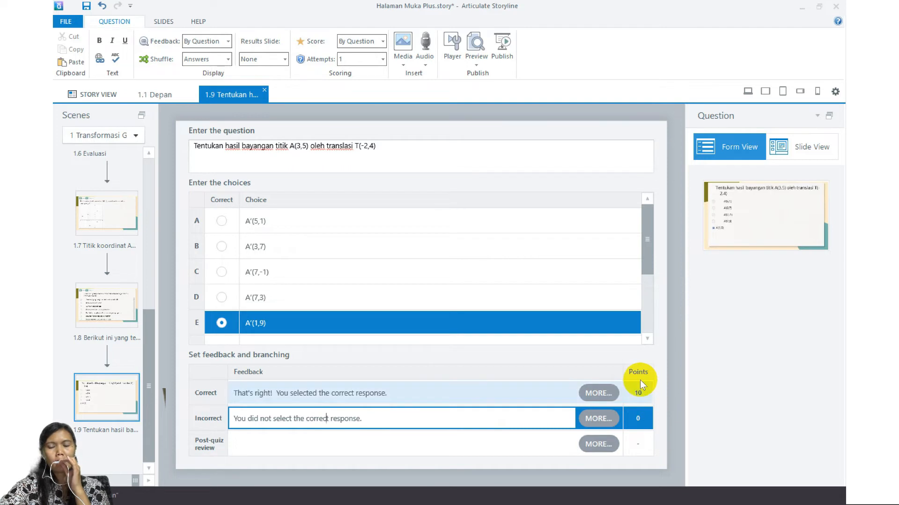
left_click(643, 394)
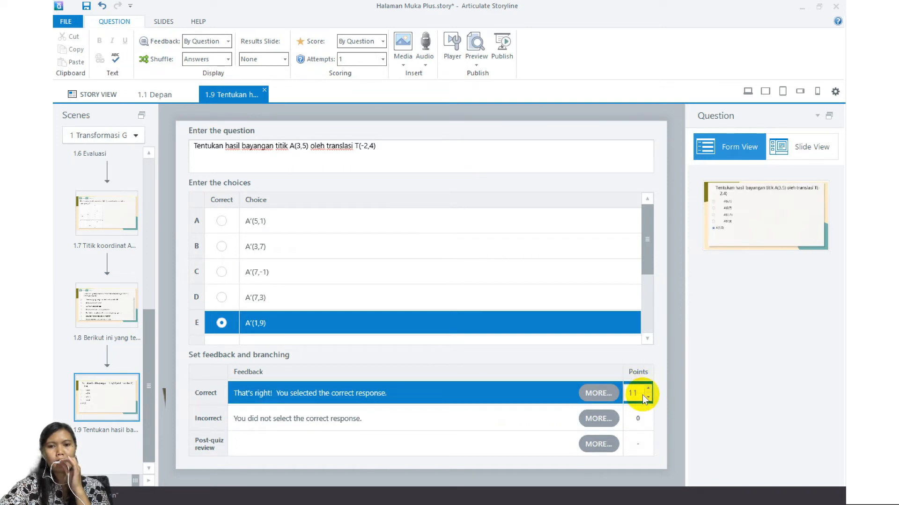
left_click(648, 398)
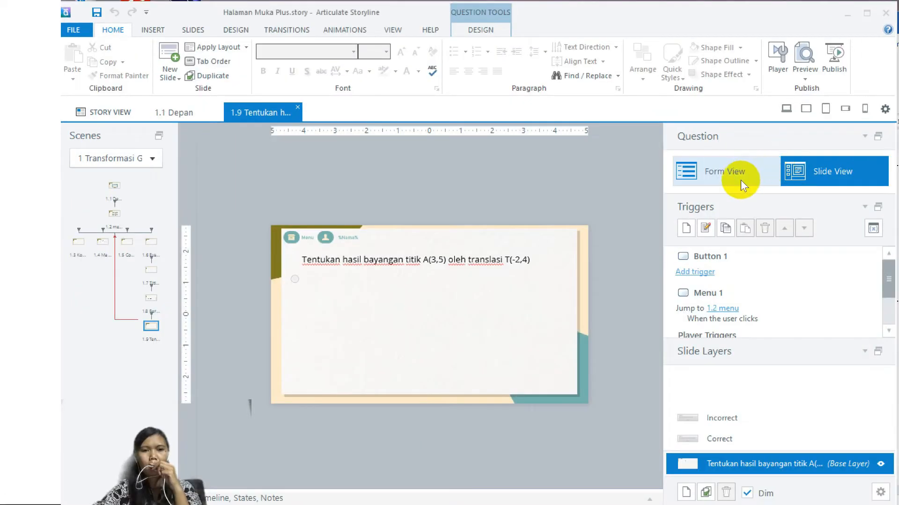
In the form view of slide 1.9, enter the five choices A'(5,1), A'(3,7), A'(7,-1), A'(7,3) and A'(1,9).
left_click(726, 177)
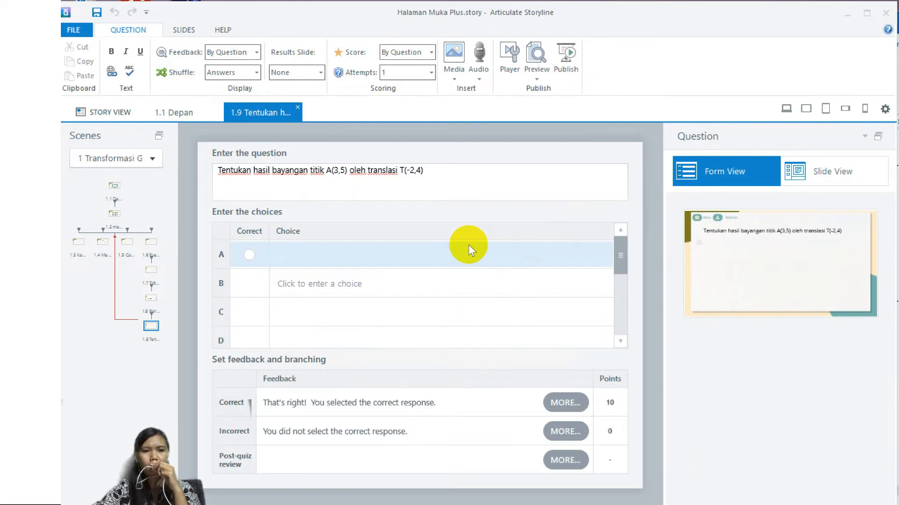
left_click(302, 247)
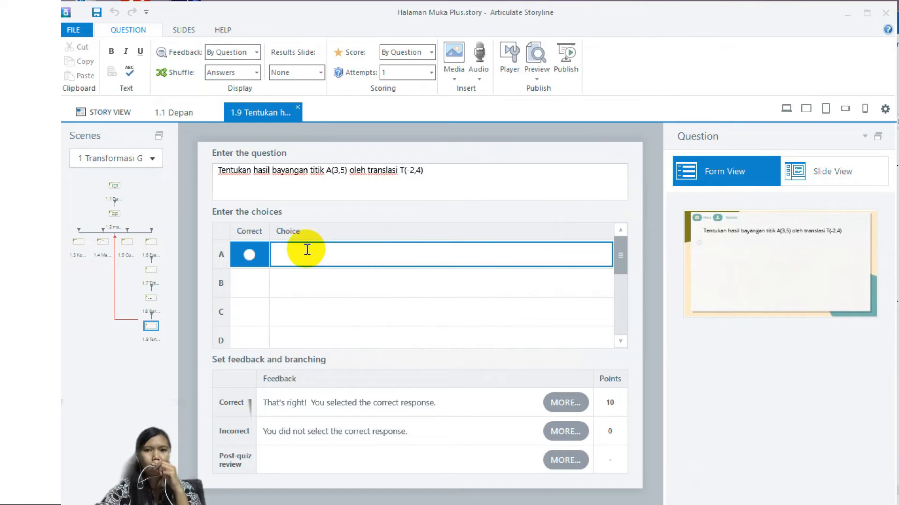
type("A'(5,1)")
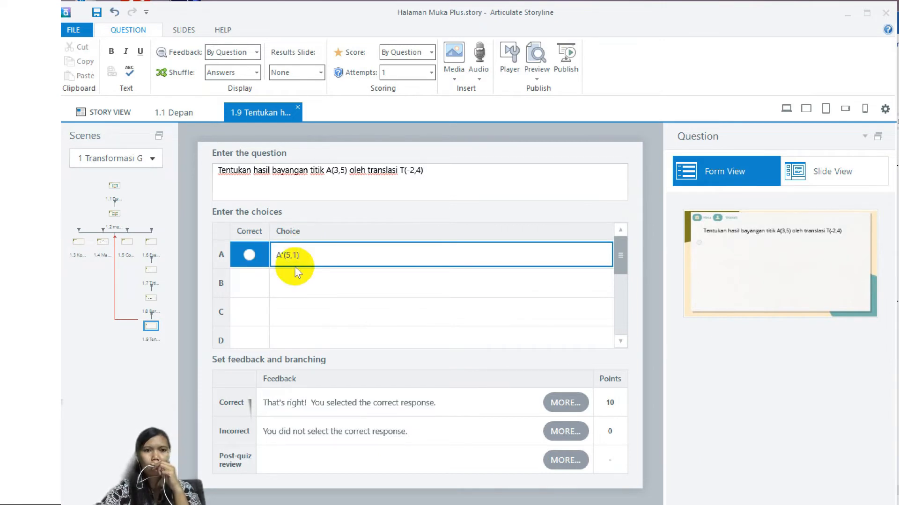
left_click(297, 281)
type("A'(3,7)")
left_click(287, 309)
type("A'(1,-1)")
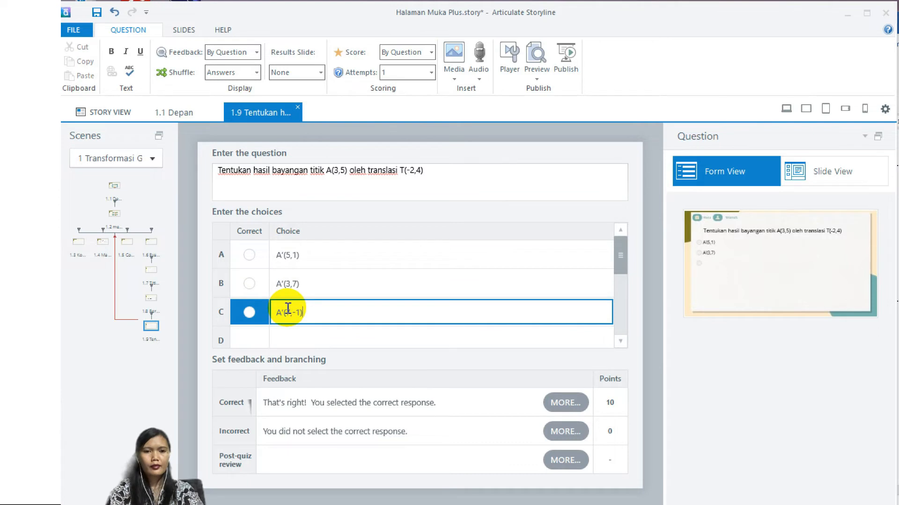
left_click(291, 333)
type("A'(7,3)")
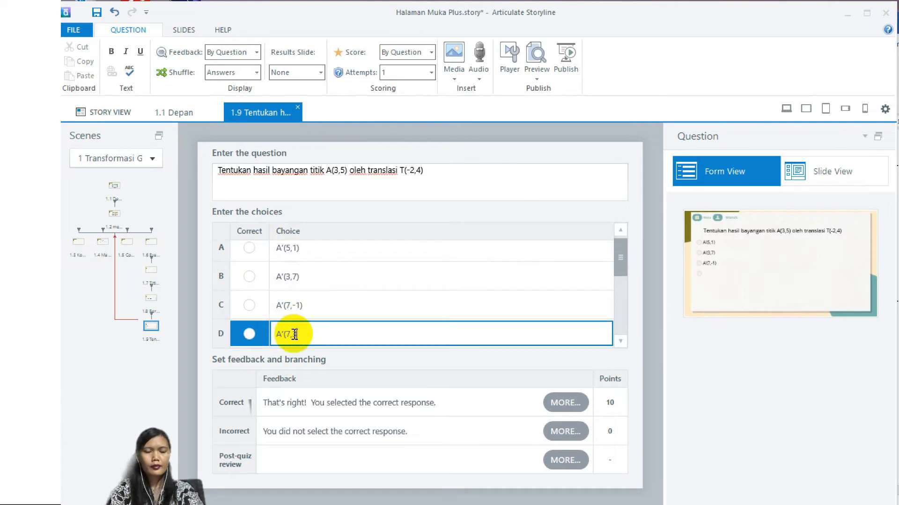
scroll(373, 301, "down", 1)
left_click(372, 301)
type("A'")
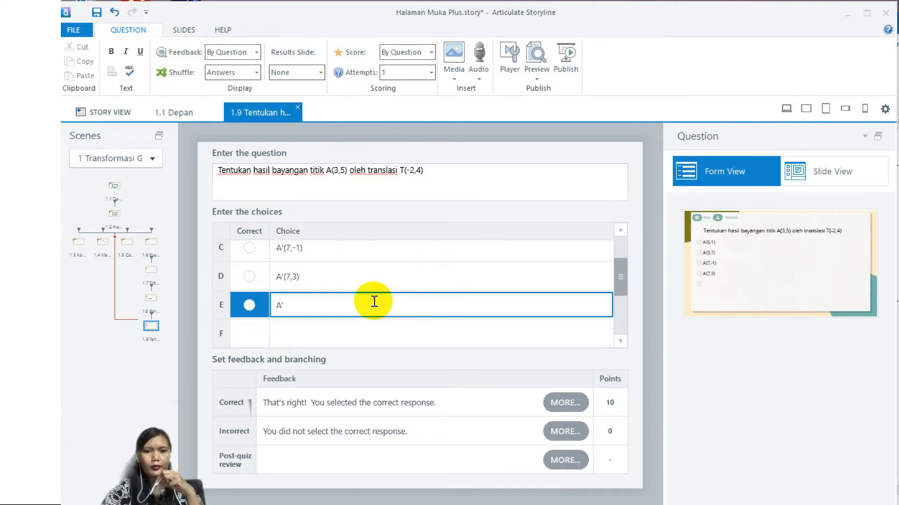
type("(1,9)")
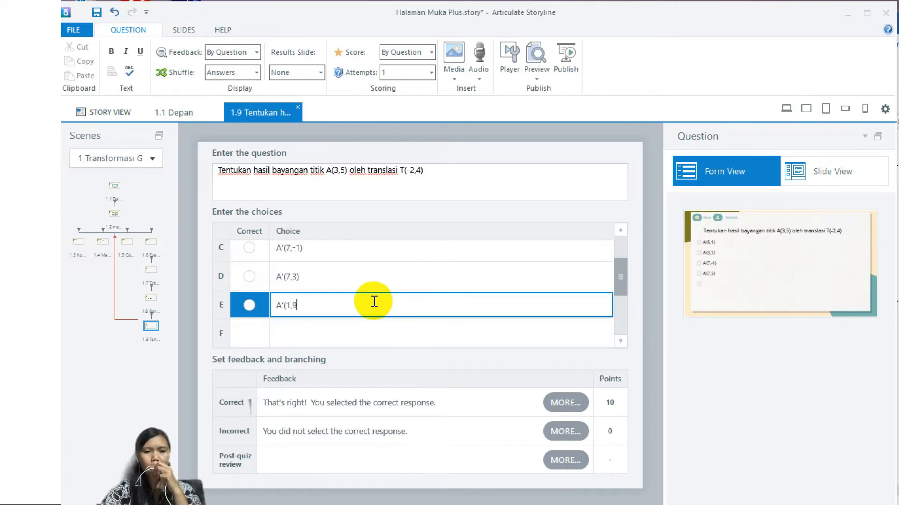
Replace the default feedback for a correct answer with "Selamat! Jawabanmu benar".
left_click(352, 399)
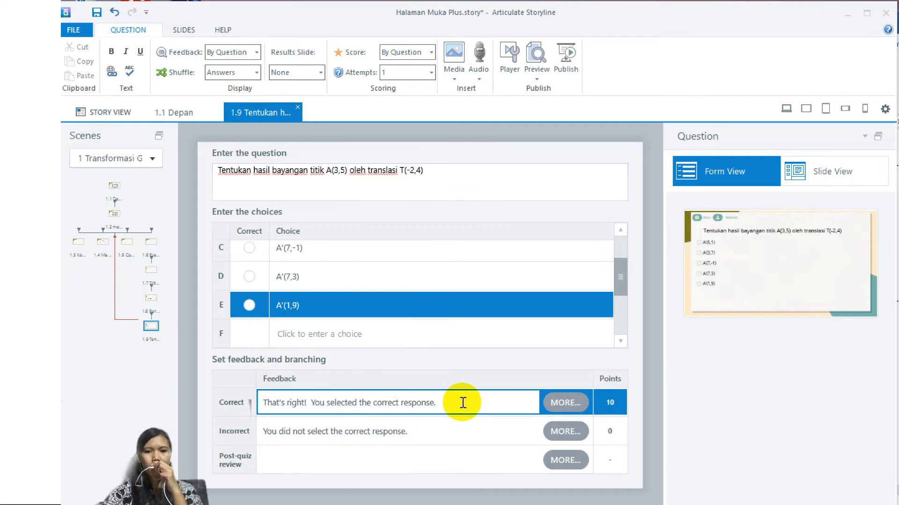
left_click(347, 431)
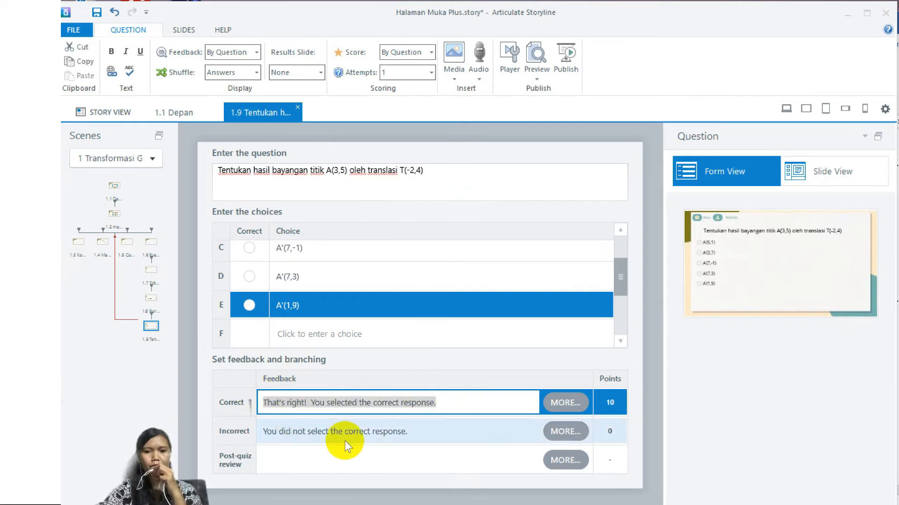
left_click(424, 404)
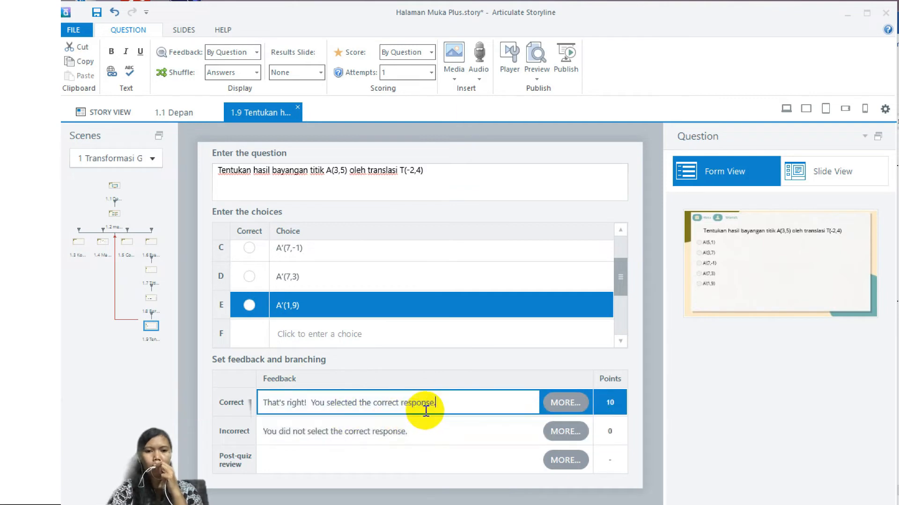
left_click_drag(454, 411, 241, 377)
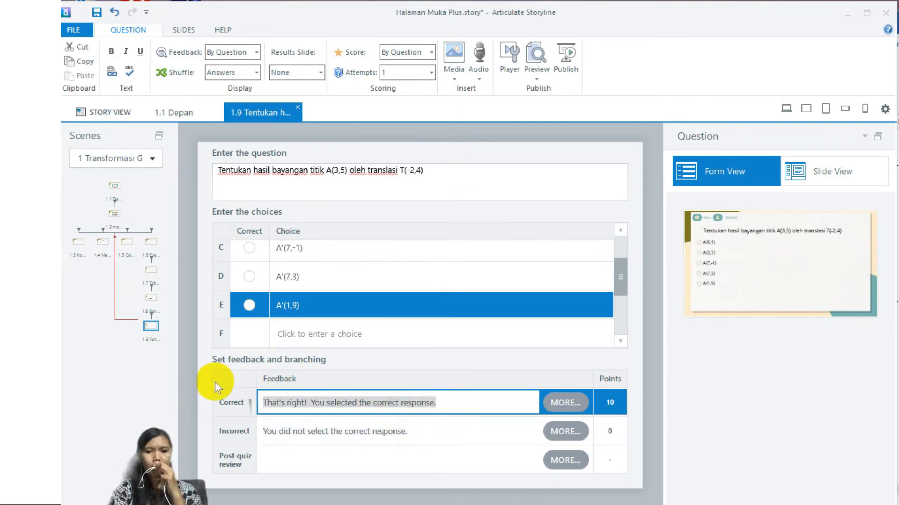
type("se")
key("BackSpace")
key("BackSpace")
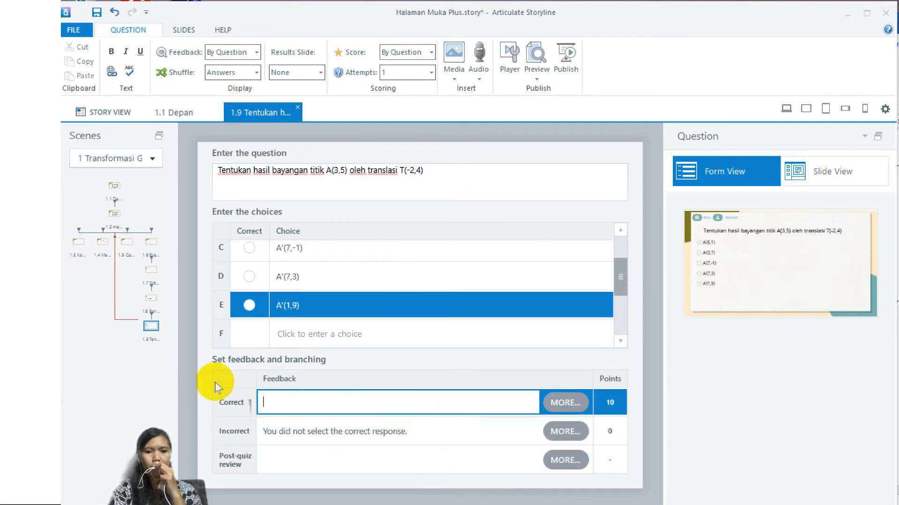
type("Selamat")
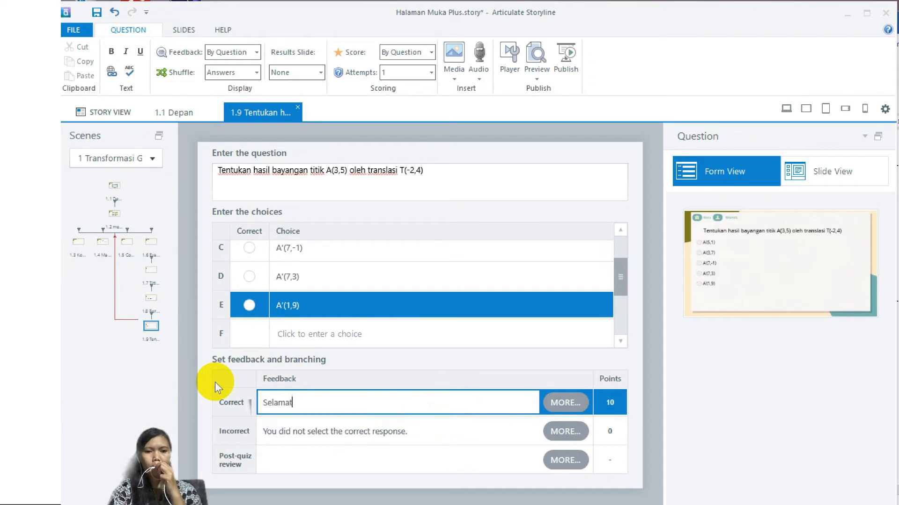
type("! Jawaban")
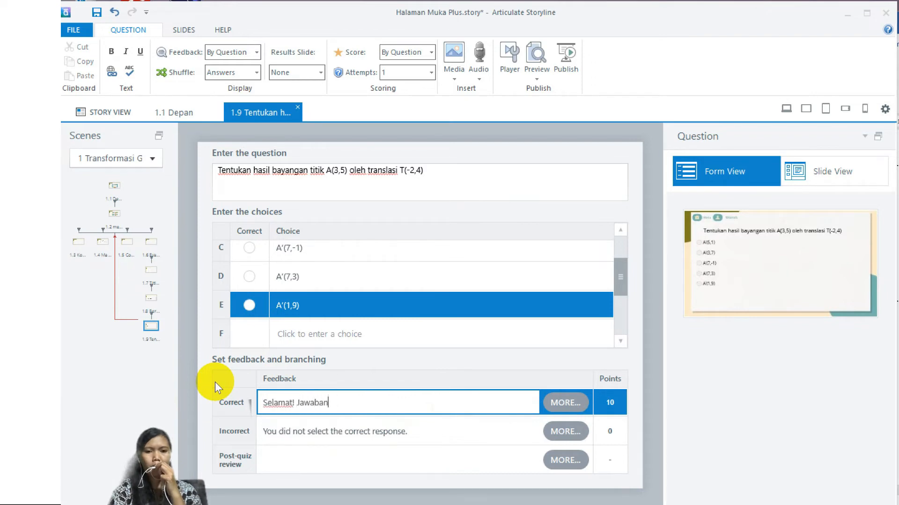
type("mu benar")
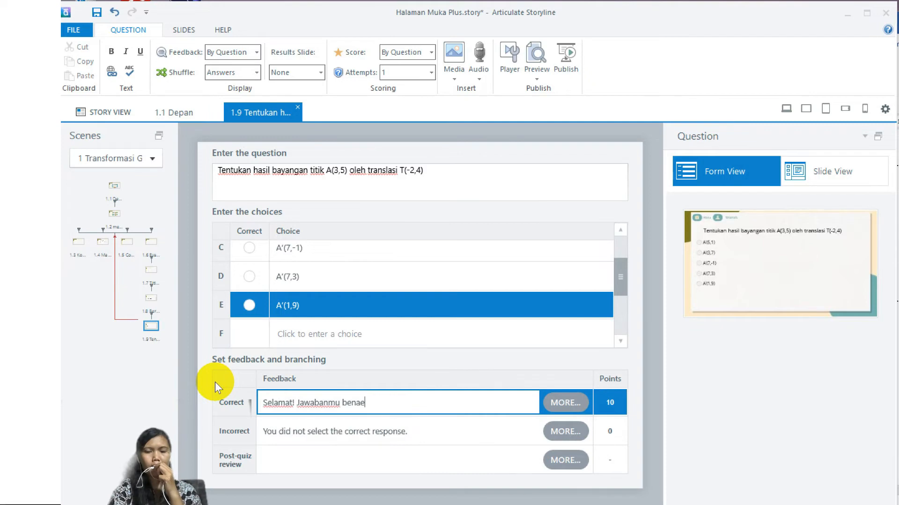
Replace the default feedback for an incorrect answer with "Mohon maaf, jawabanmu belum tepat.".
left_click(296, 429)
type("Mohon maaf, jawabanmu belum tepat")
type(".")
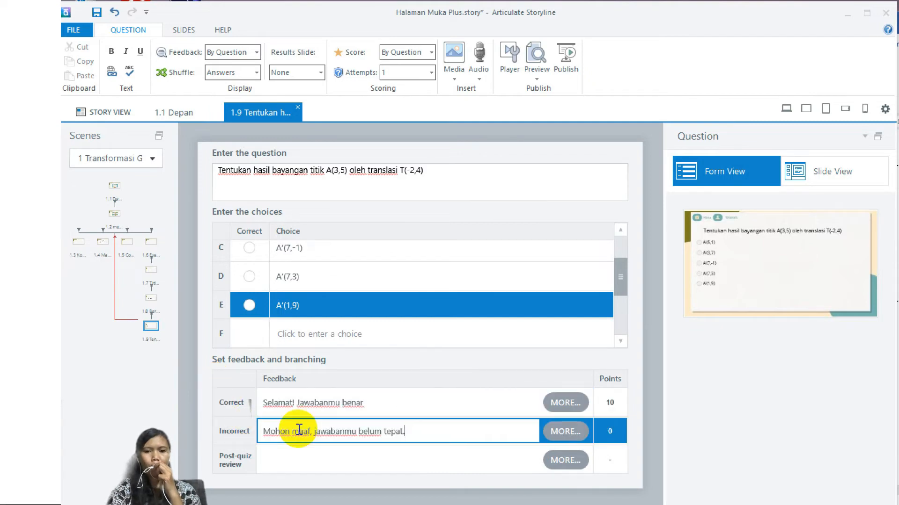
End the correct-answer feedback of slide 1.9 with a full stop and return the question to its slide view.
left_click(369, 397)
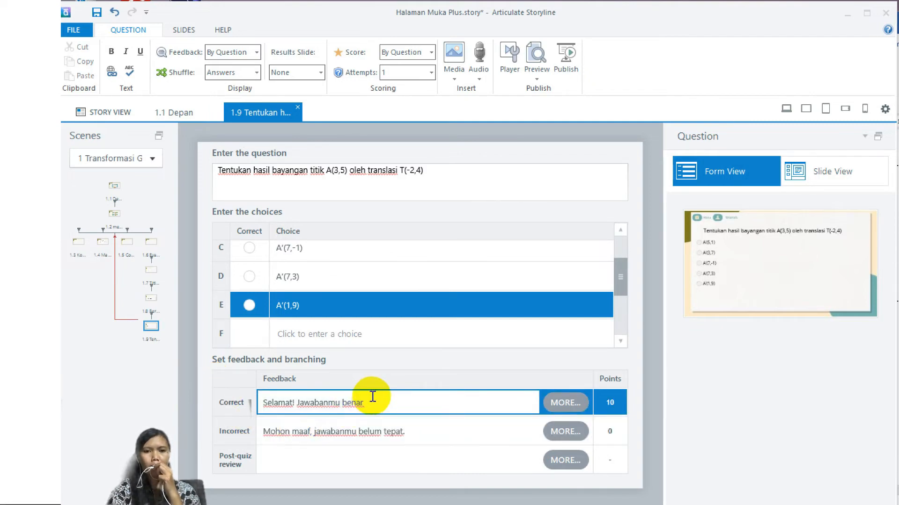
type(".")
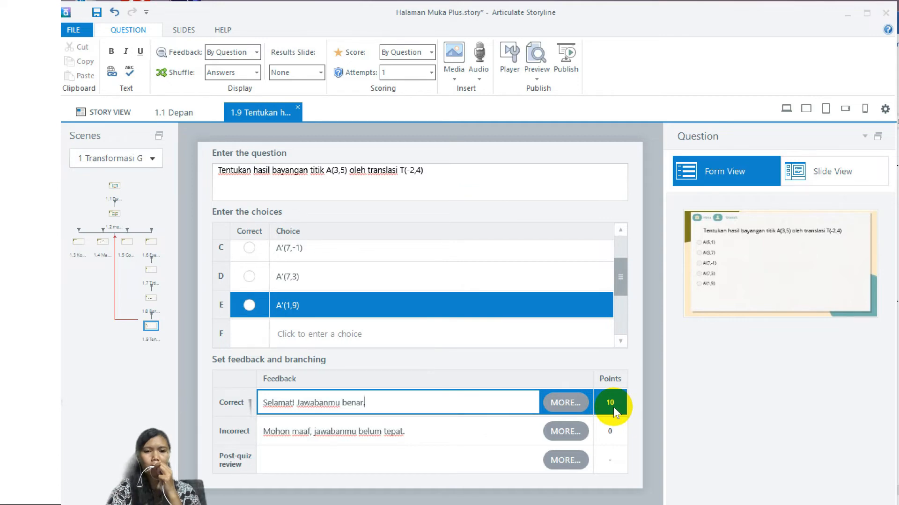
left_click(826, 171)
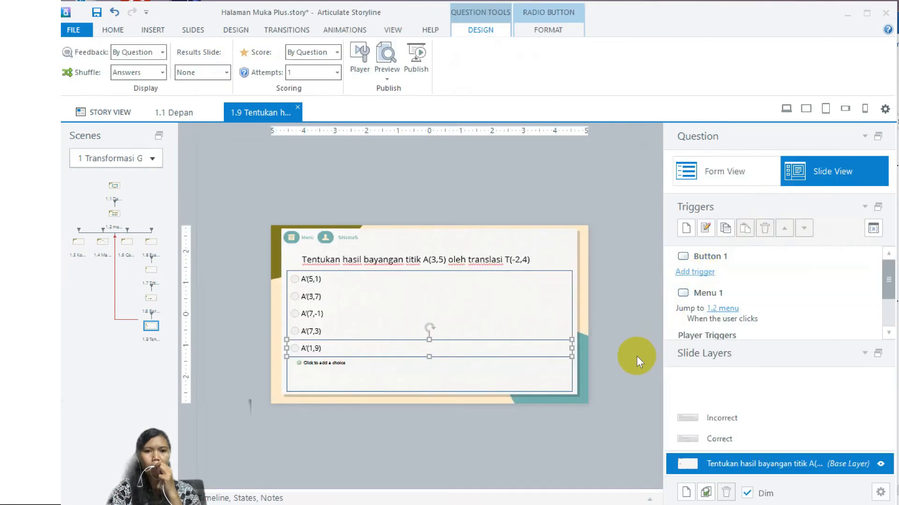
left_click(632, 357)
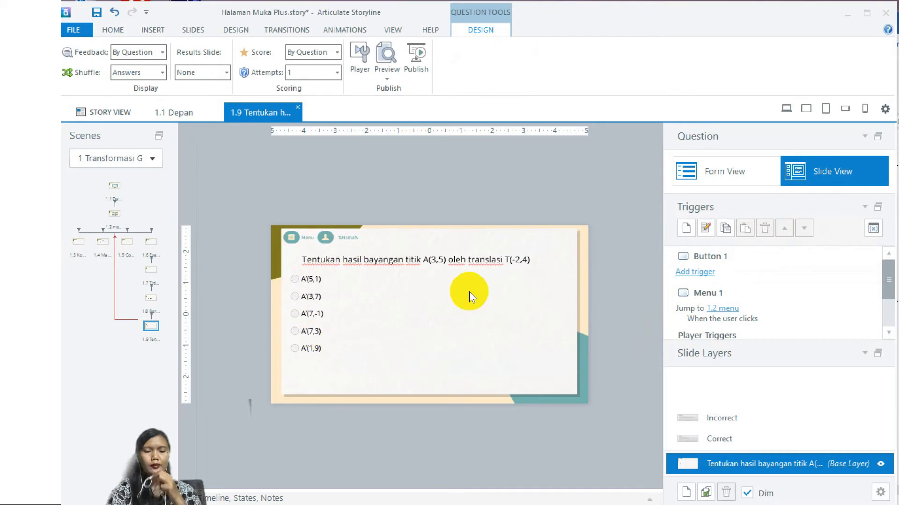
Preview only slide 1.9, try the choices A'(7,-1) and A'(1,9), and close the preview.
left_click(388, 78)
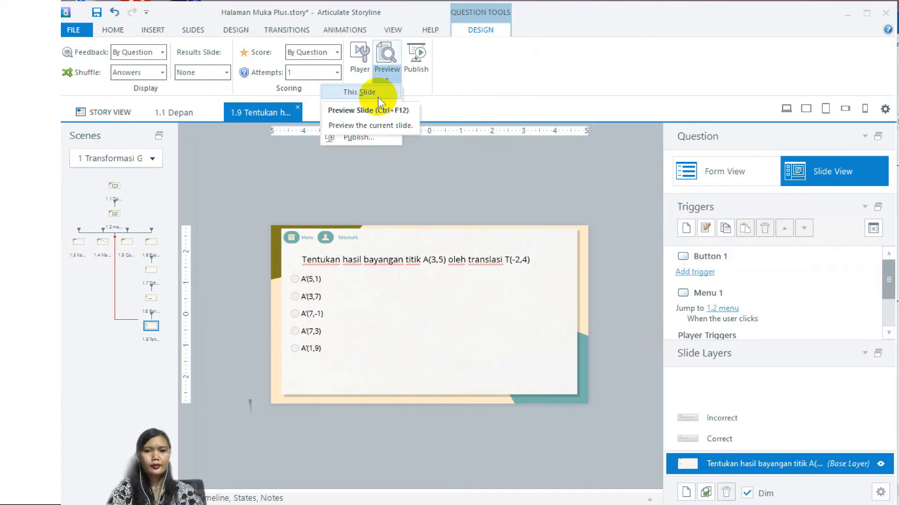
left_click(378, 97)
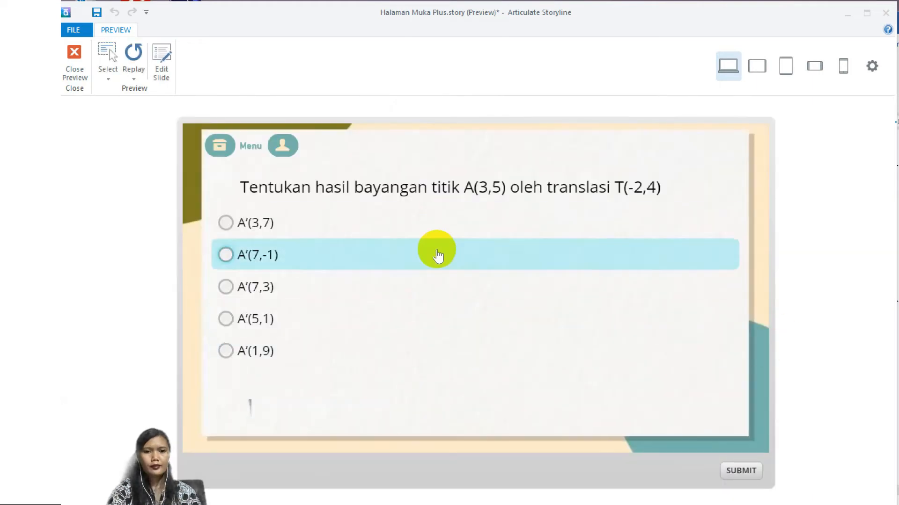
left_click(435, 253)
left_click(424, 351)
left_click(83, 69)
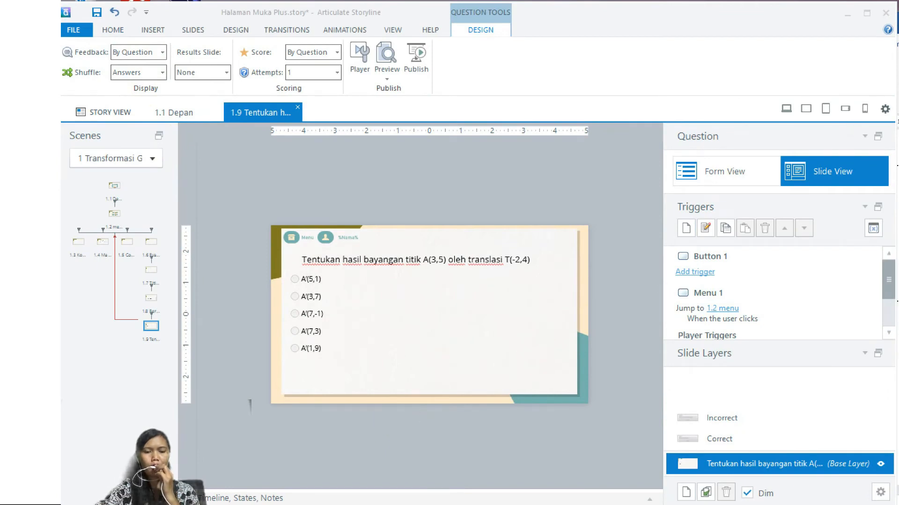
Consult question 4 in the Word document, and insert a freeform Drag and Drop question slide after slide 1.9 in Storyline.
key("alt+Tab")
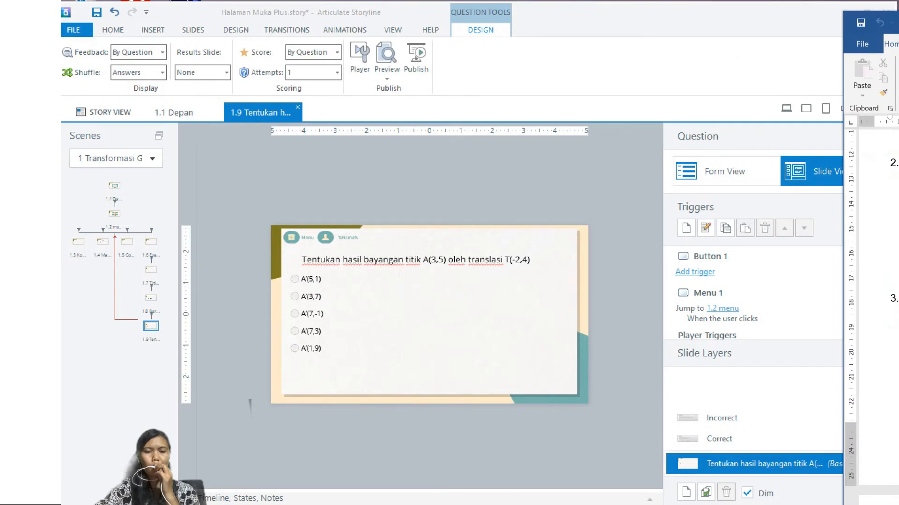
left_click_drag(880, 28, 311, 2)
scroll(415, 439, "down", 7)
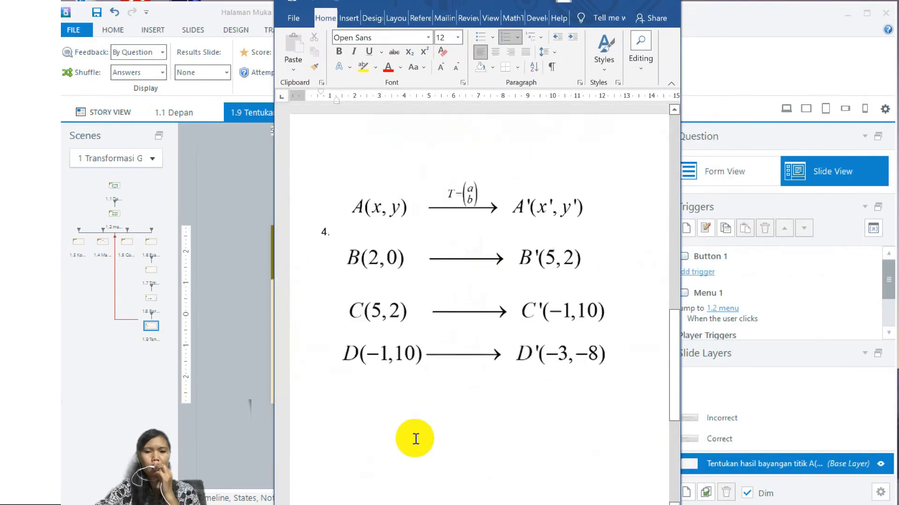
scroll(415, 439, "down", 1)
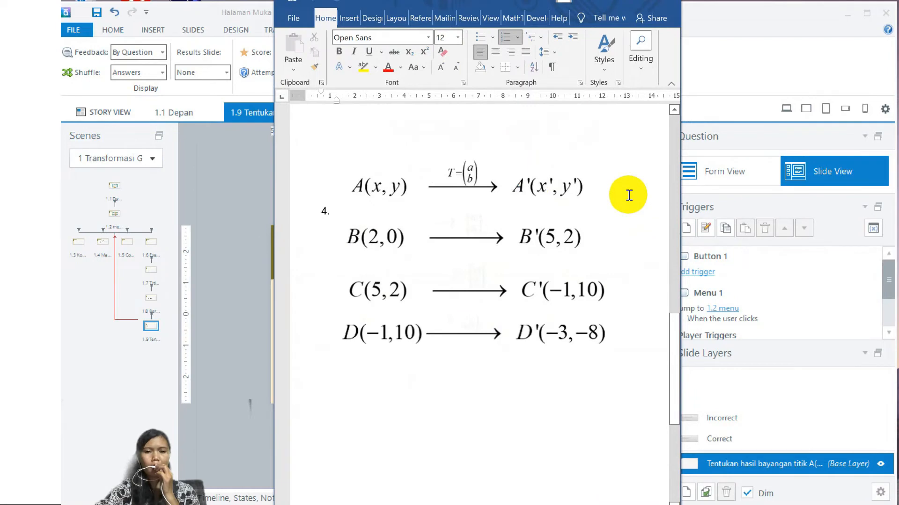
left_click(196, 31)
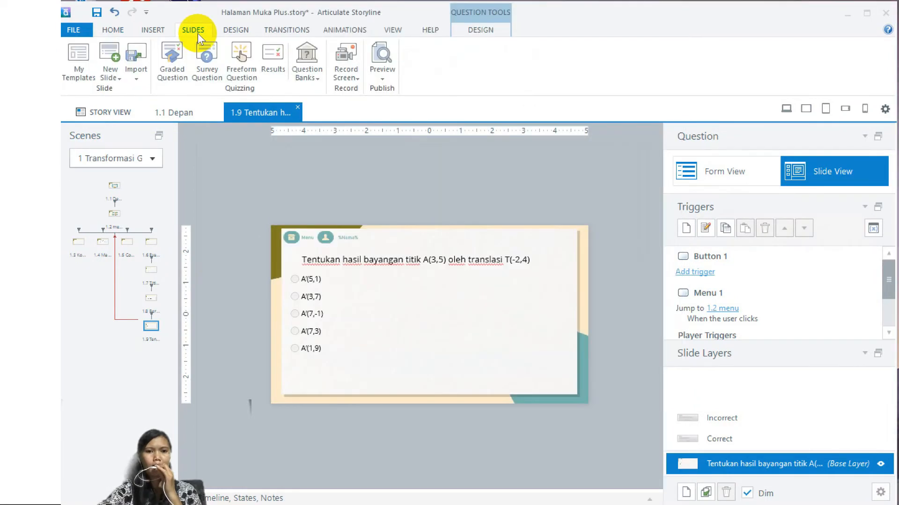
left_click(253, 71)
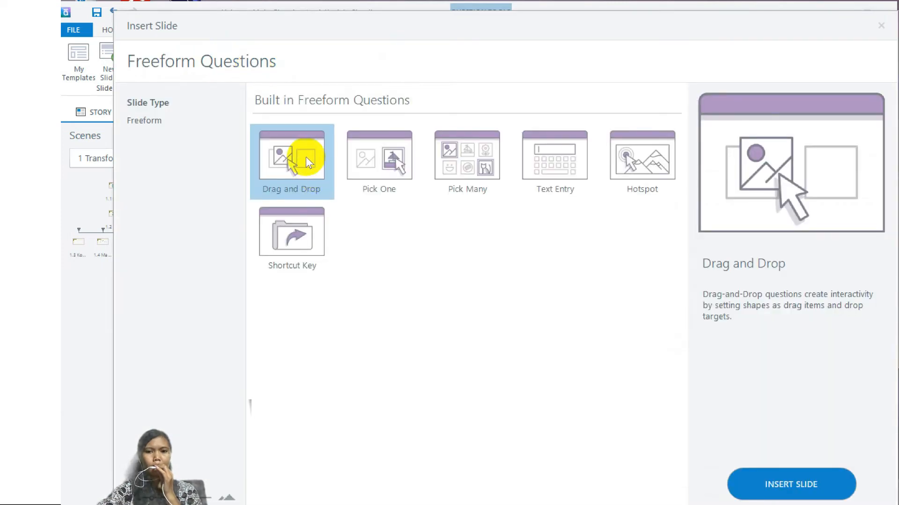
left_click(814, 487)
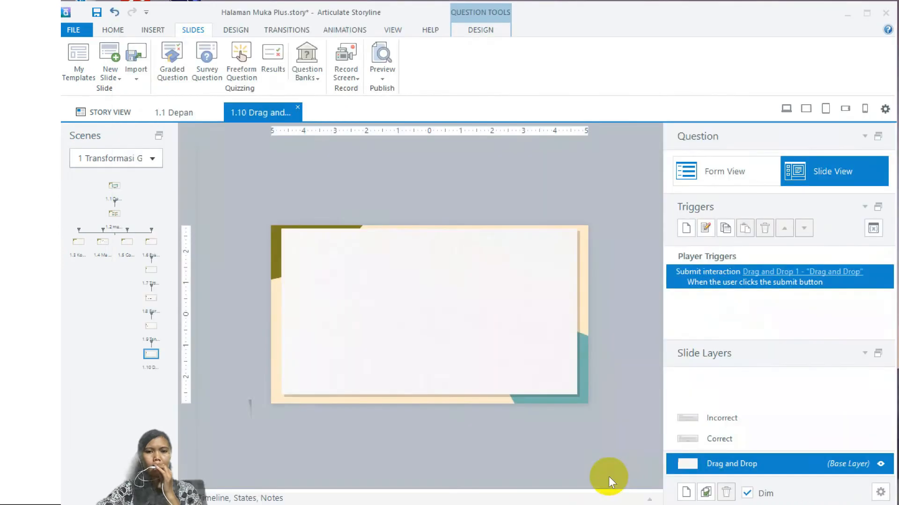
left_click(718, 178)
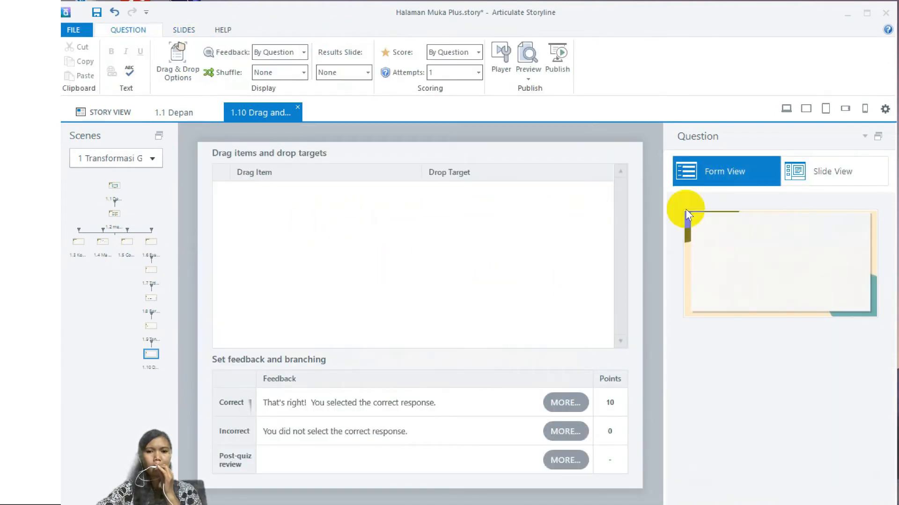
left_click(831, 175)
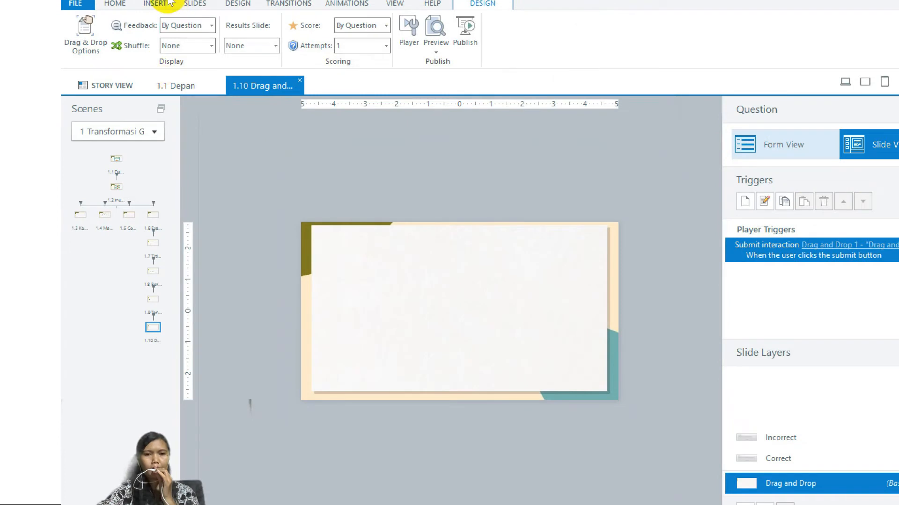
Add a text box near the top of slide 1.10 reading "Pasangkan titik koordinat dan bayangannya berikut ini dengan translasinya!".
left_click(160, 4)
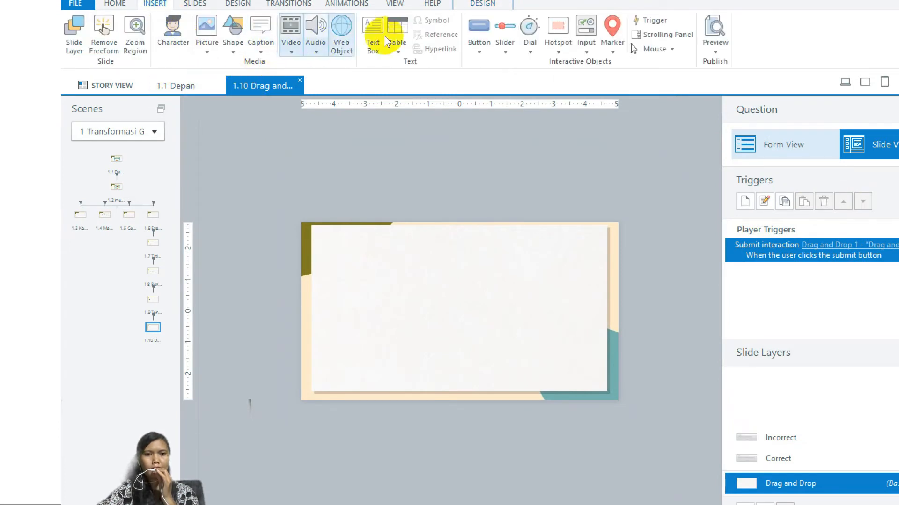
left_click(370, 37)
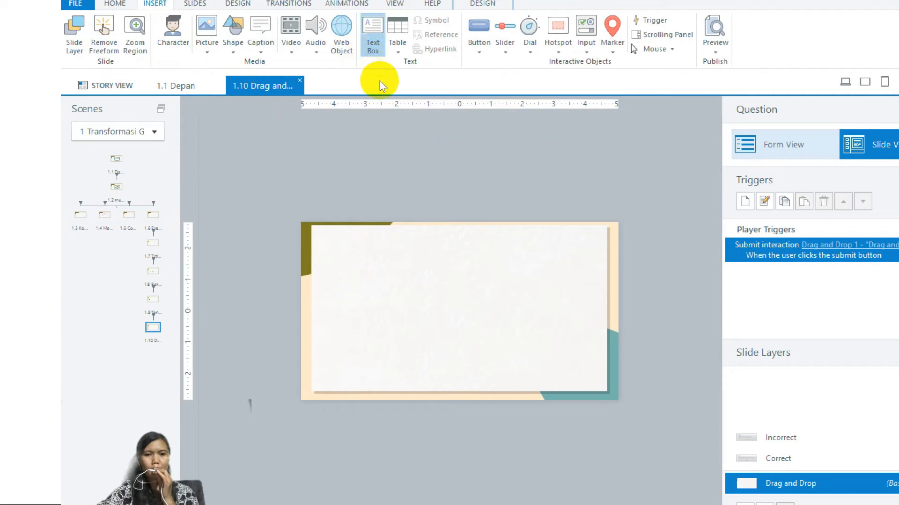
left_click(376, 260)
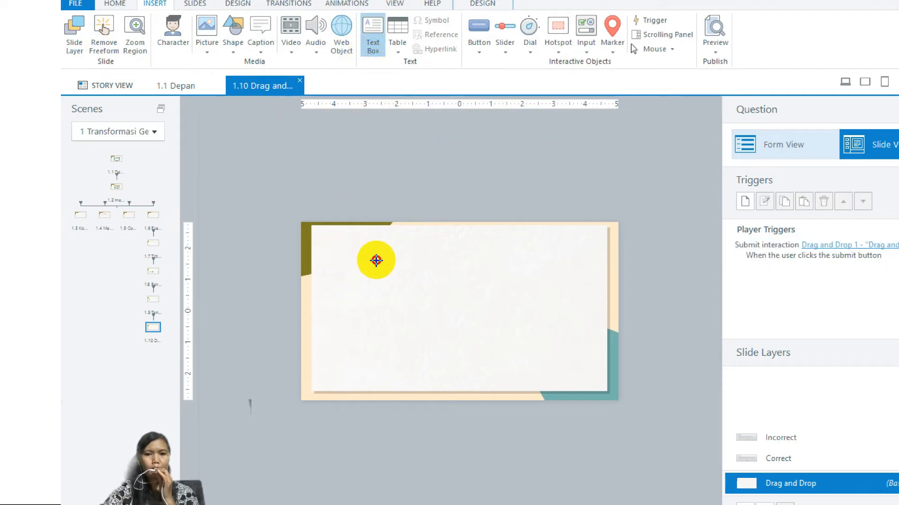
left_click_drag(375, 260, 520, 262)
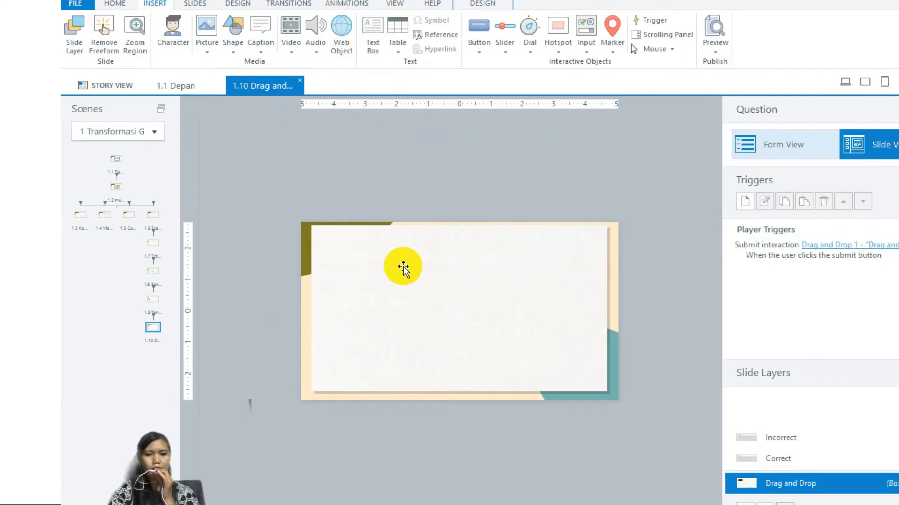
type("Pa")
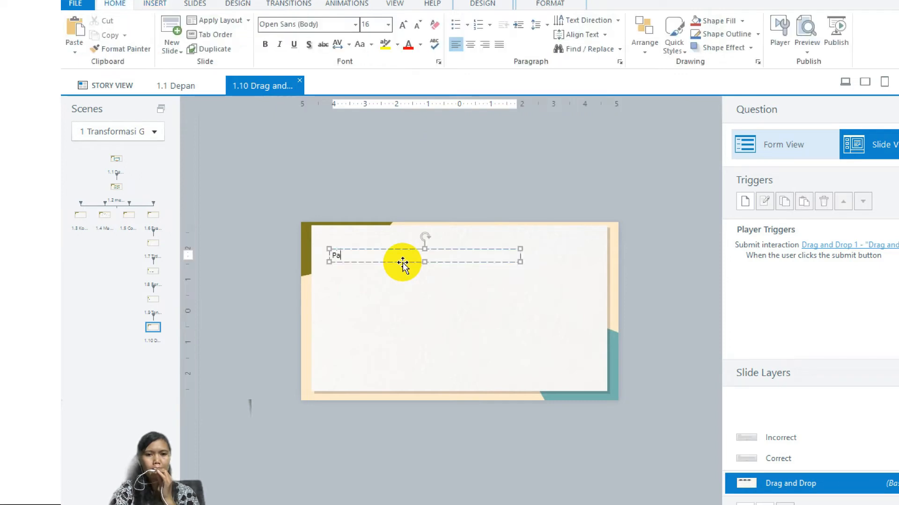
type("sangkan tit")
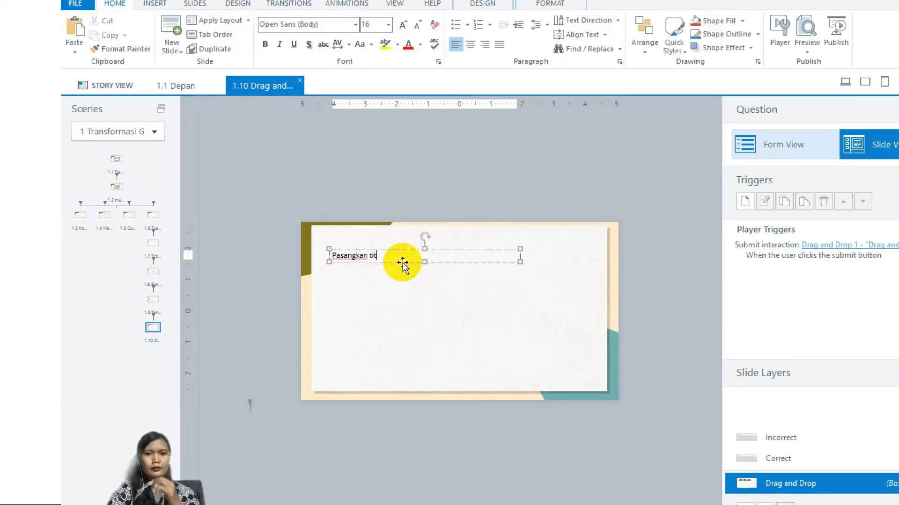
type("ik koordinat dan bayanganny")
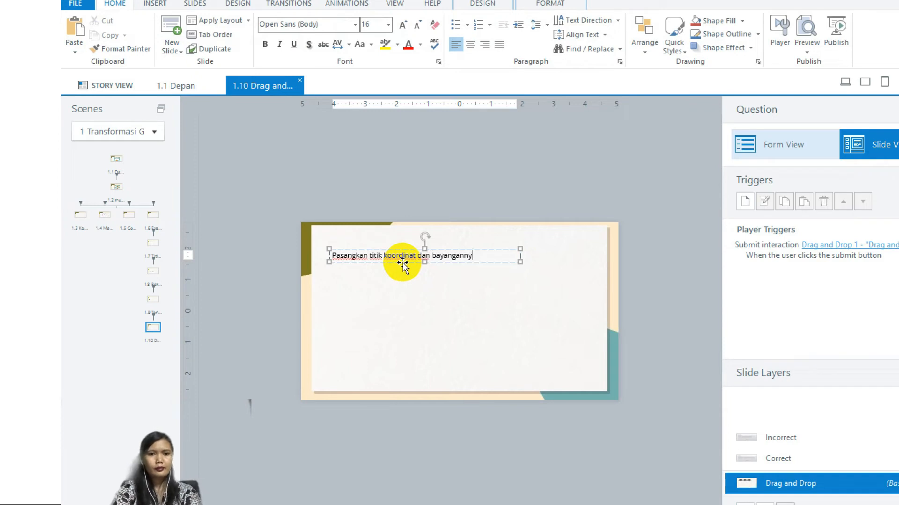
type("a berikut ini dengan translasinya!")
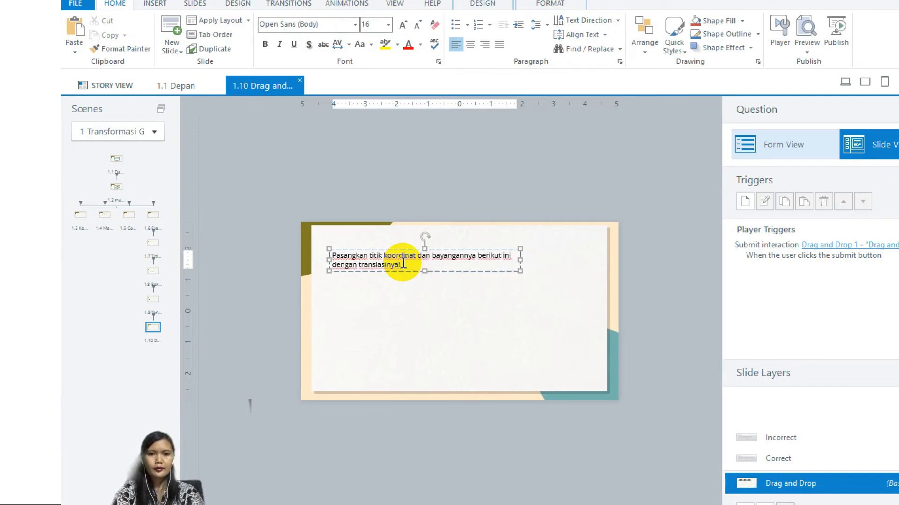
Copy the header with the Menu and user-name items from slide 1.9 onto the drag-and-drop slide 1.10.
left_click(152, 299)
left_click_drag(286, 207, 427, 275)
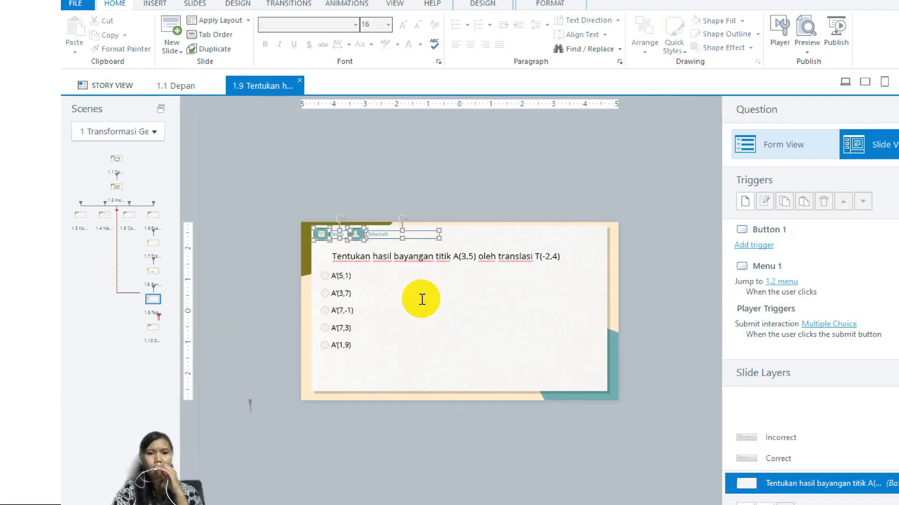
left_click(153, 327)
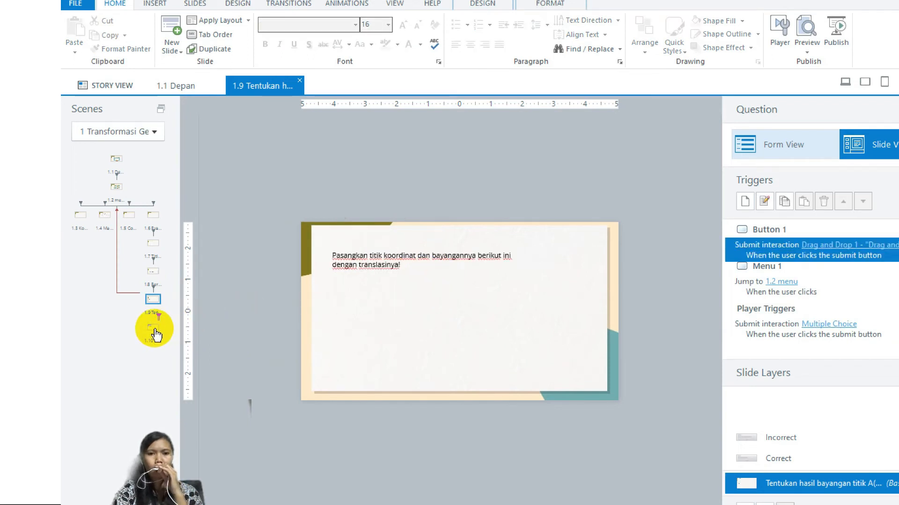
left_click(265, 270)
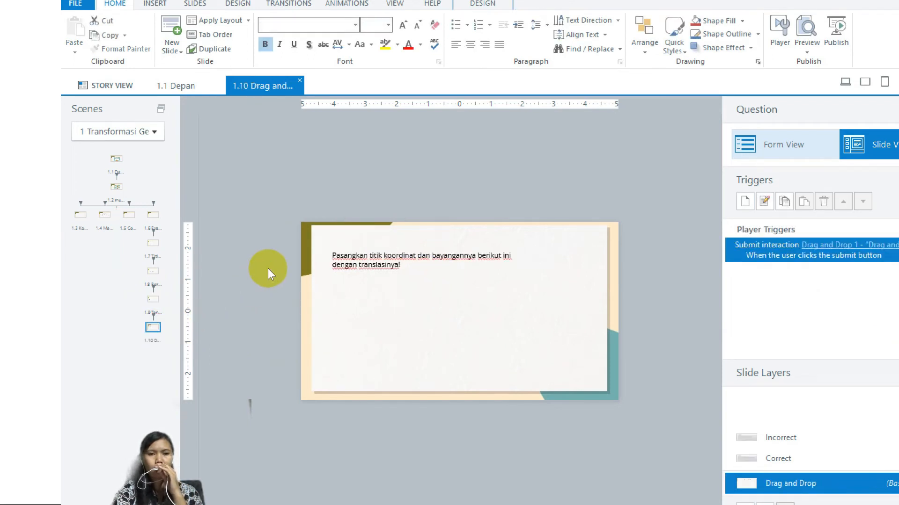
key("ctrl+v")
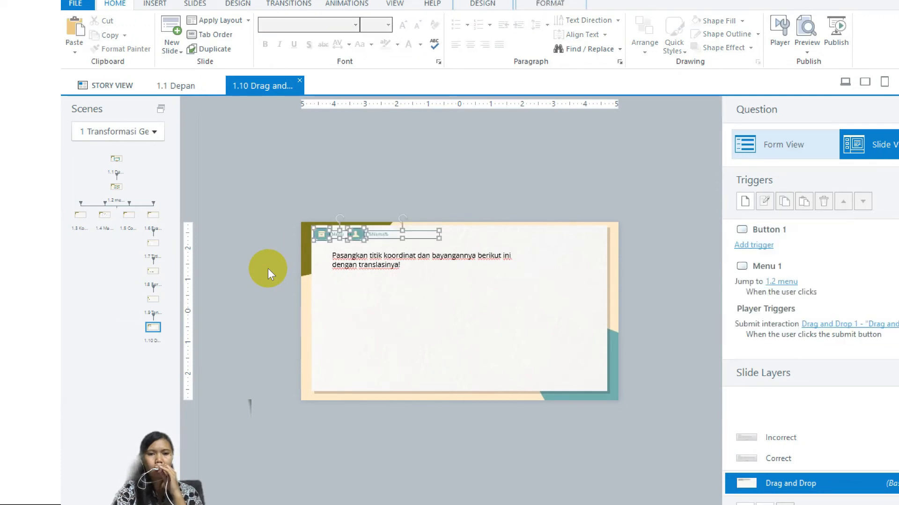